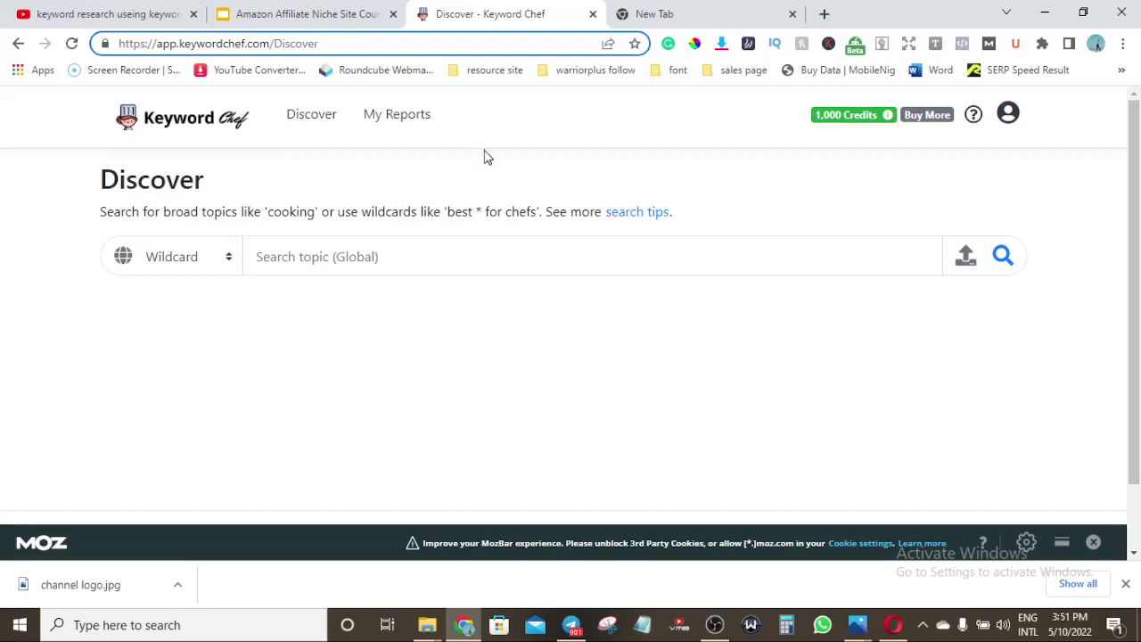
Open amazon.com in the empty browser tab
click(647, 16)
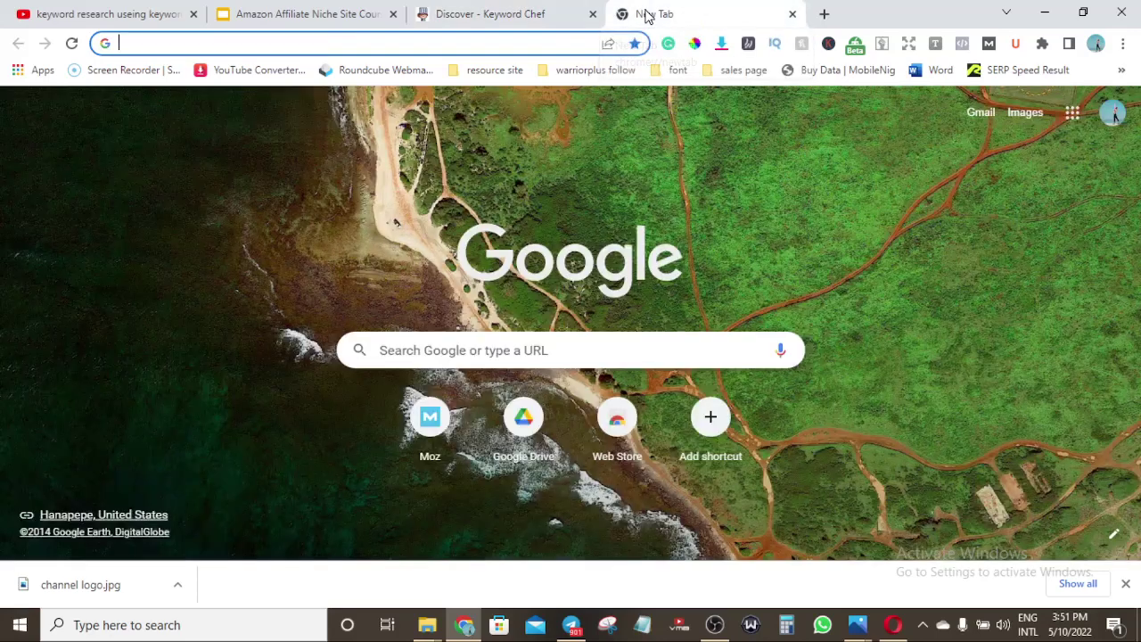
click(517, 37)
text(a)
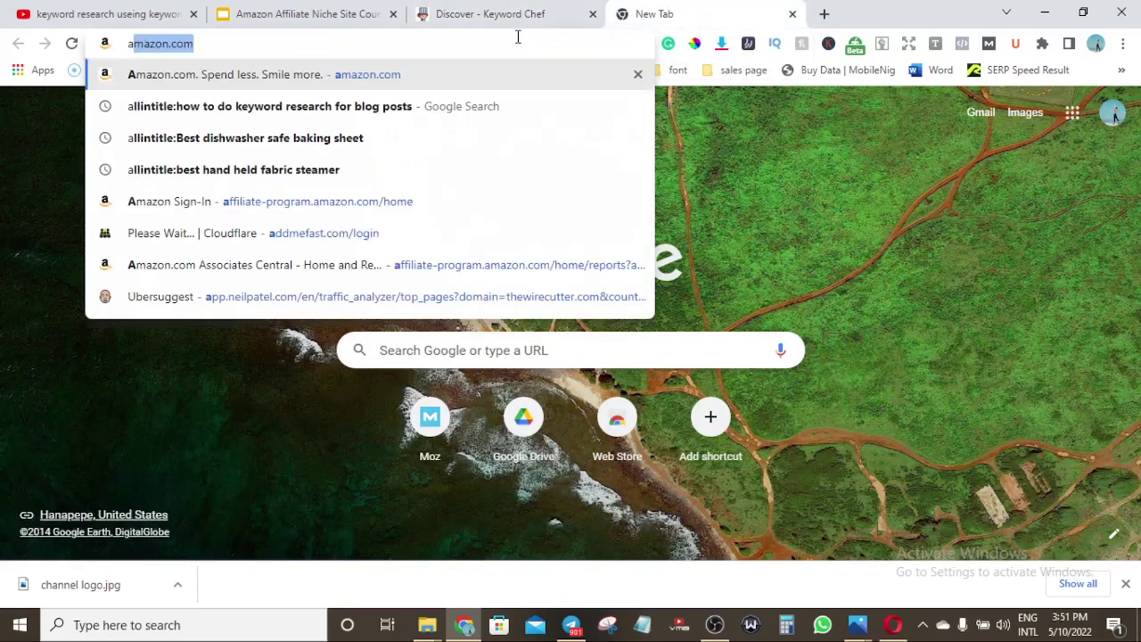
key(Return)
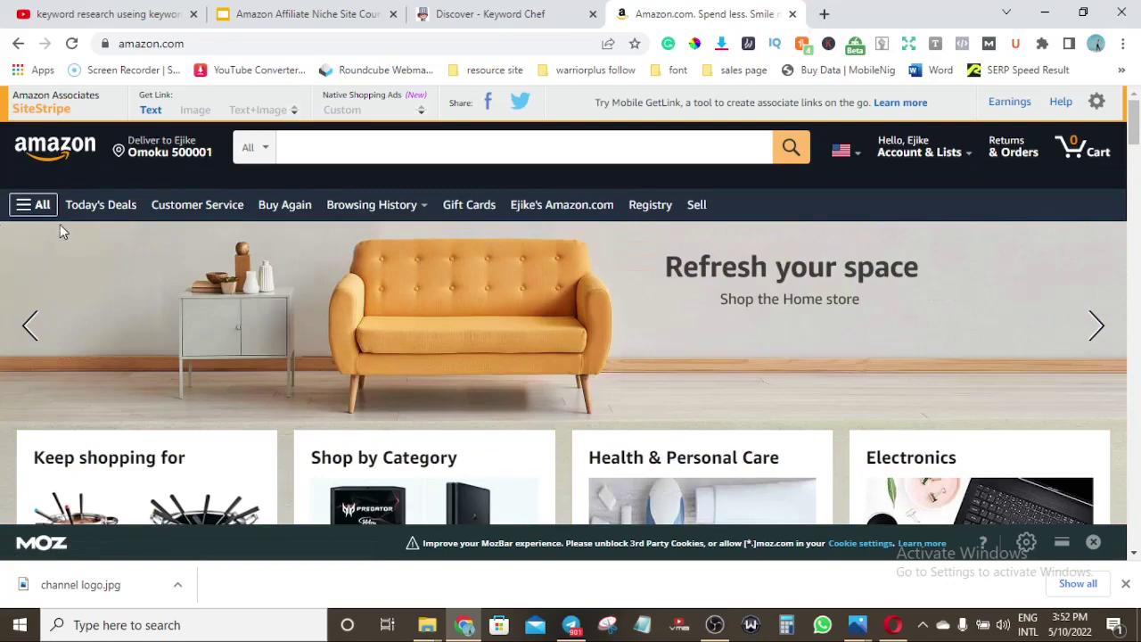
Expand the full list of shopping departments and open Kitchen & Dining under Home and Kitchen
click(34, 205)
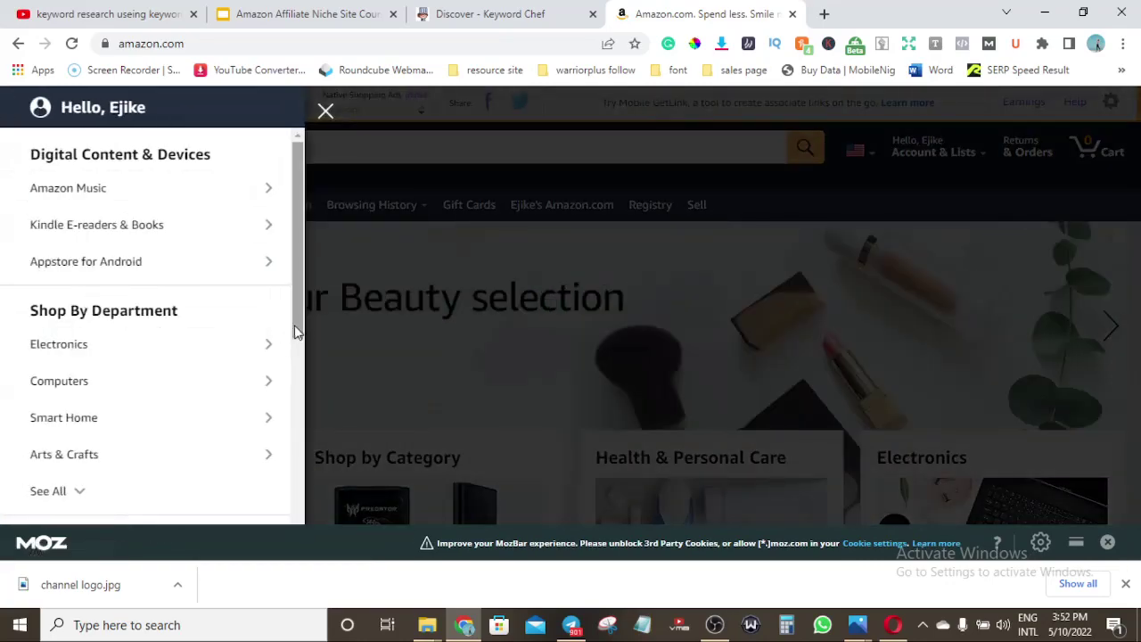
scroll(298, 344, down, 1)
drag(301, 348, 303, 397)
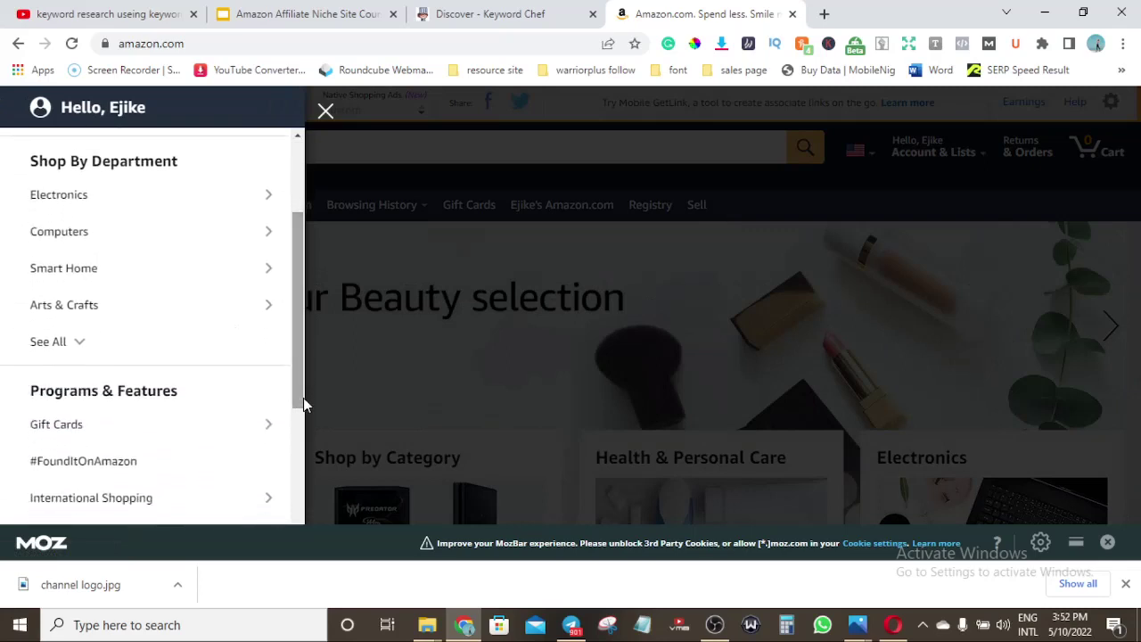
click(78, 342)
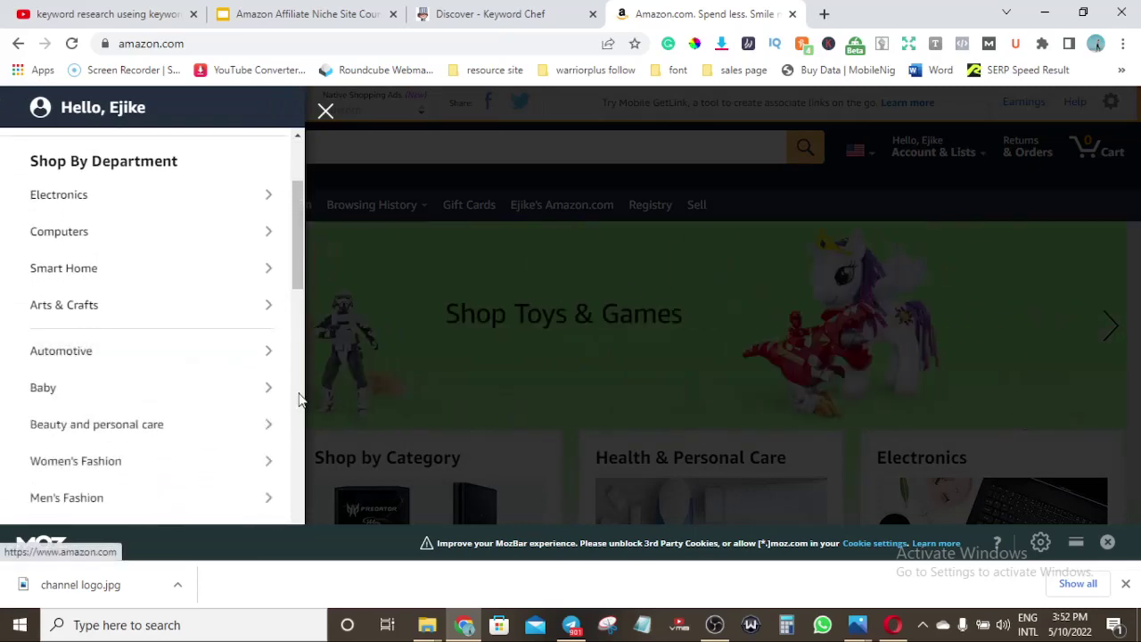
drag(299, 287, 304, 354)
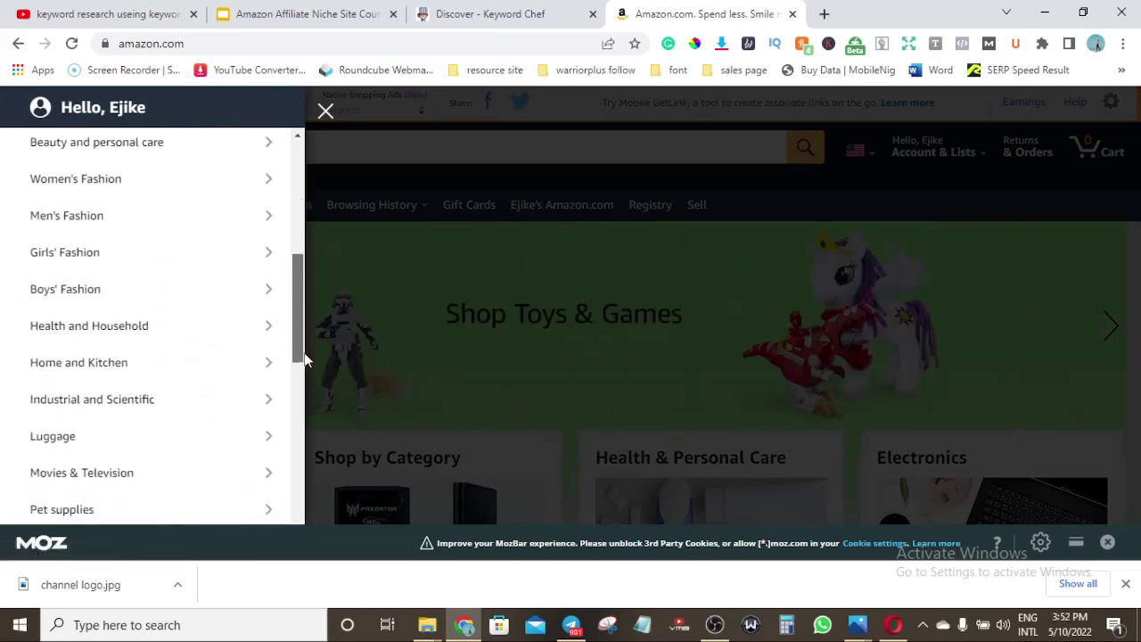
click(270, 370)
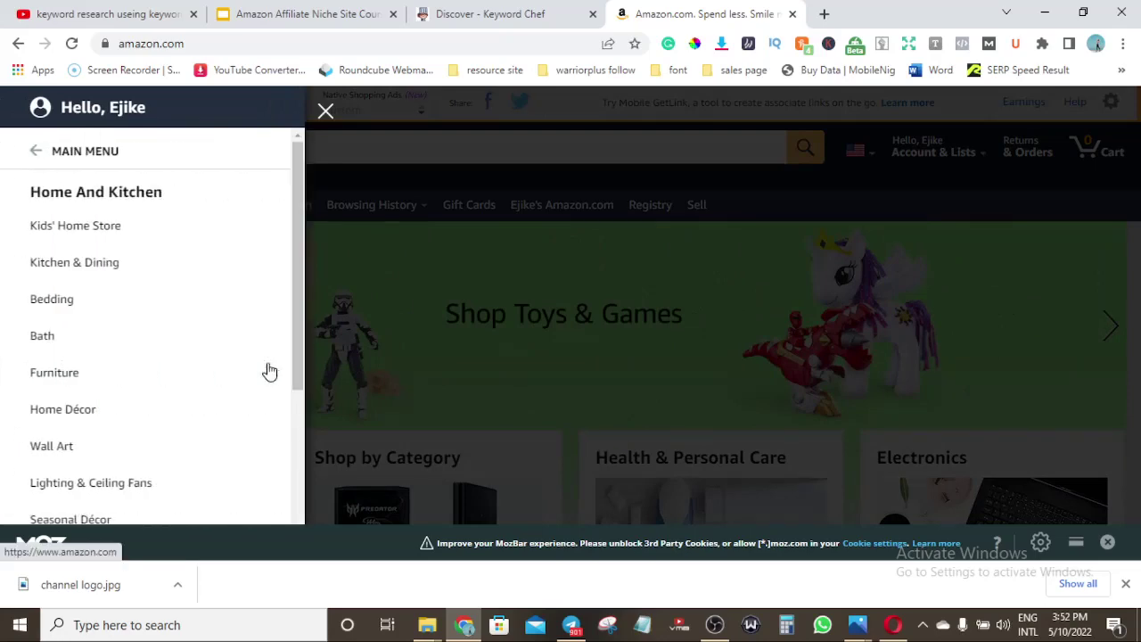
click(183, 266)
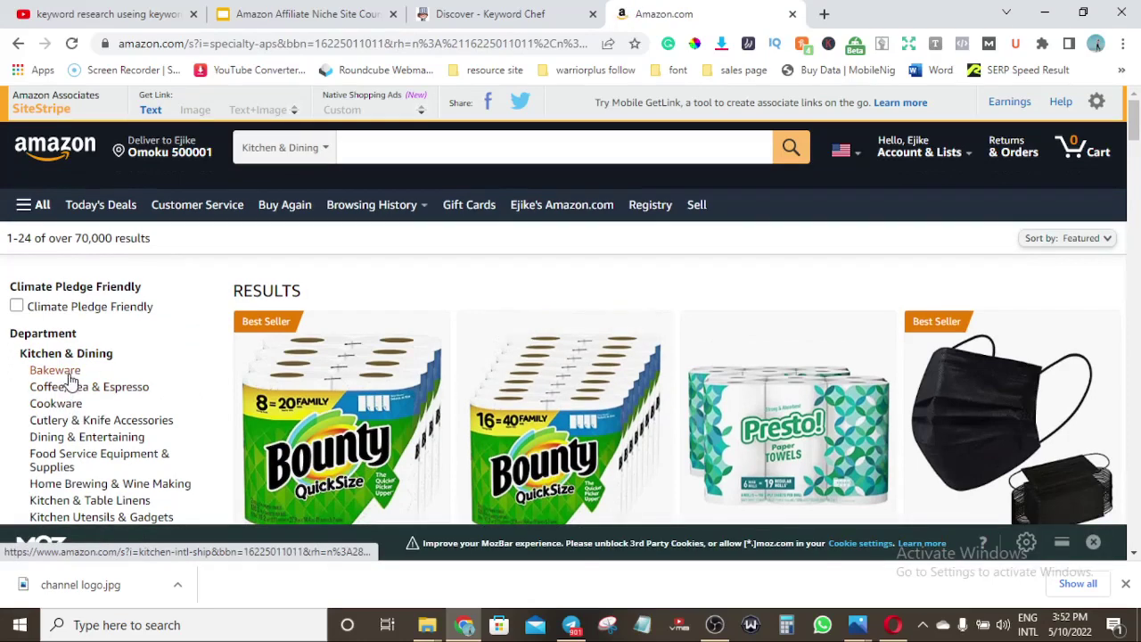
Browse Bakeware down to the Casseroles category, and return to the Bakers & Casseroles results to look through the products
click(69, 373)
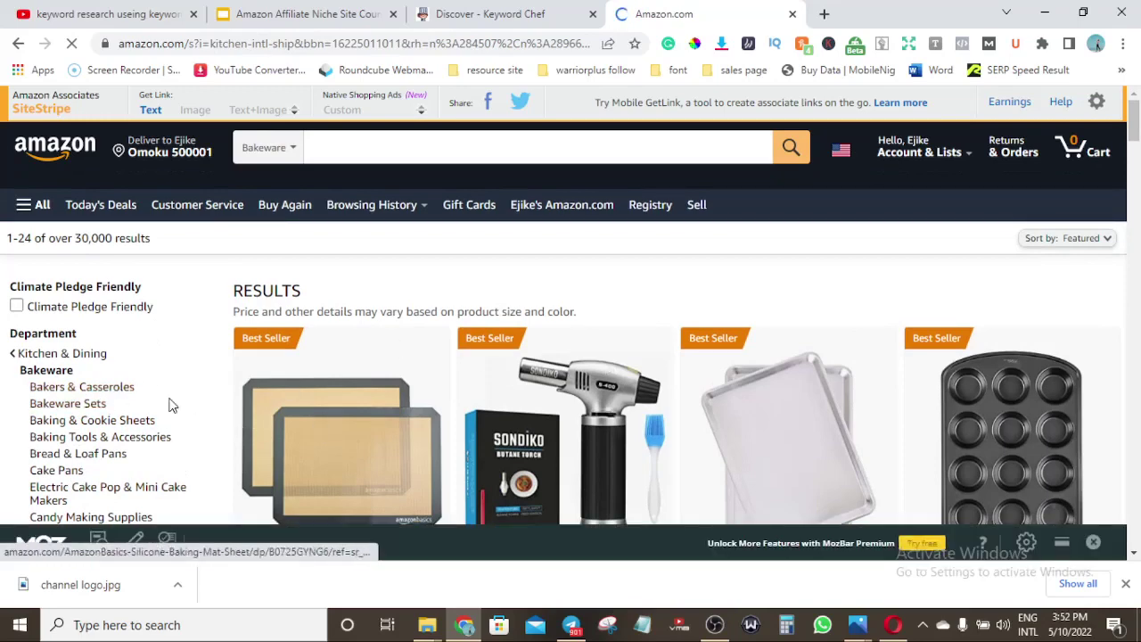
click(120, 392)
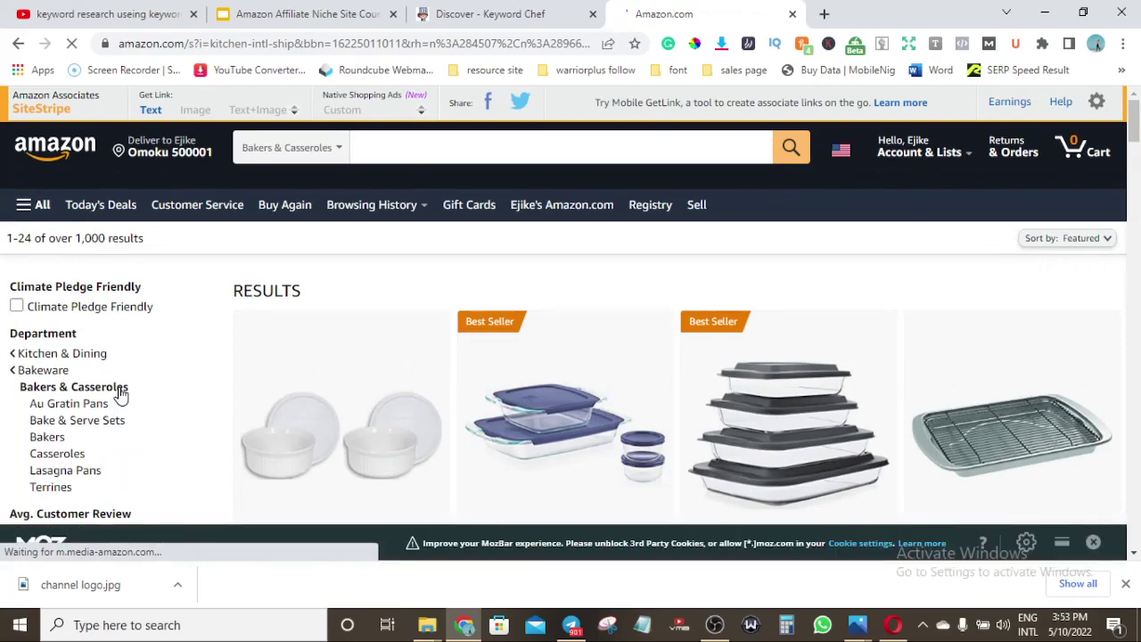
click(72, 457)
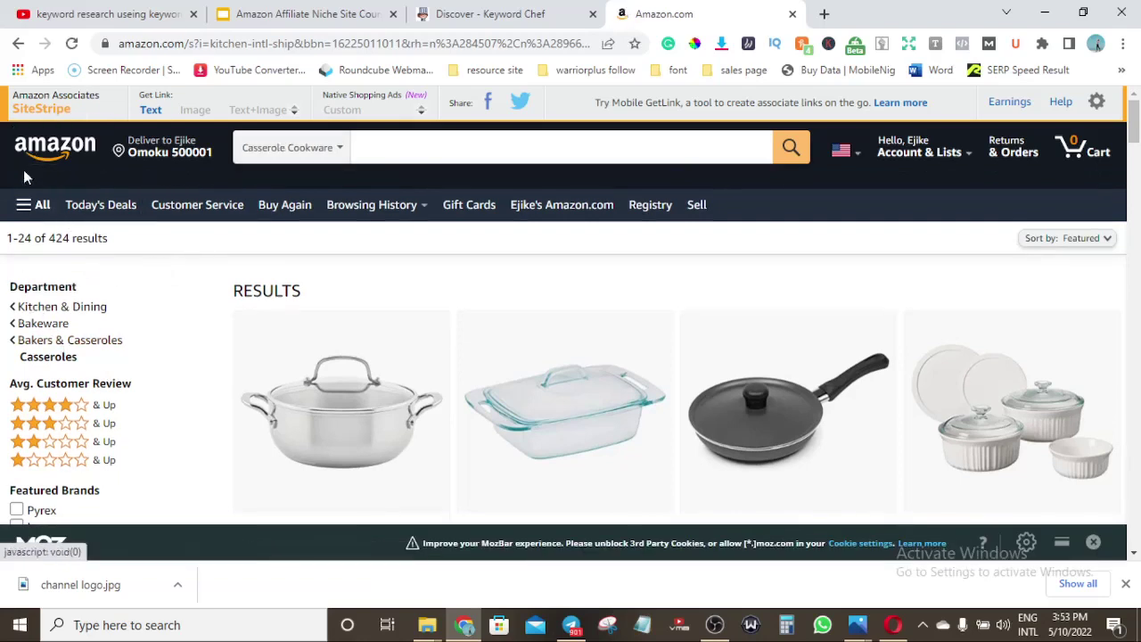
click(18, 43)
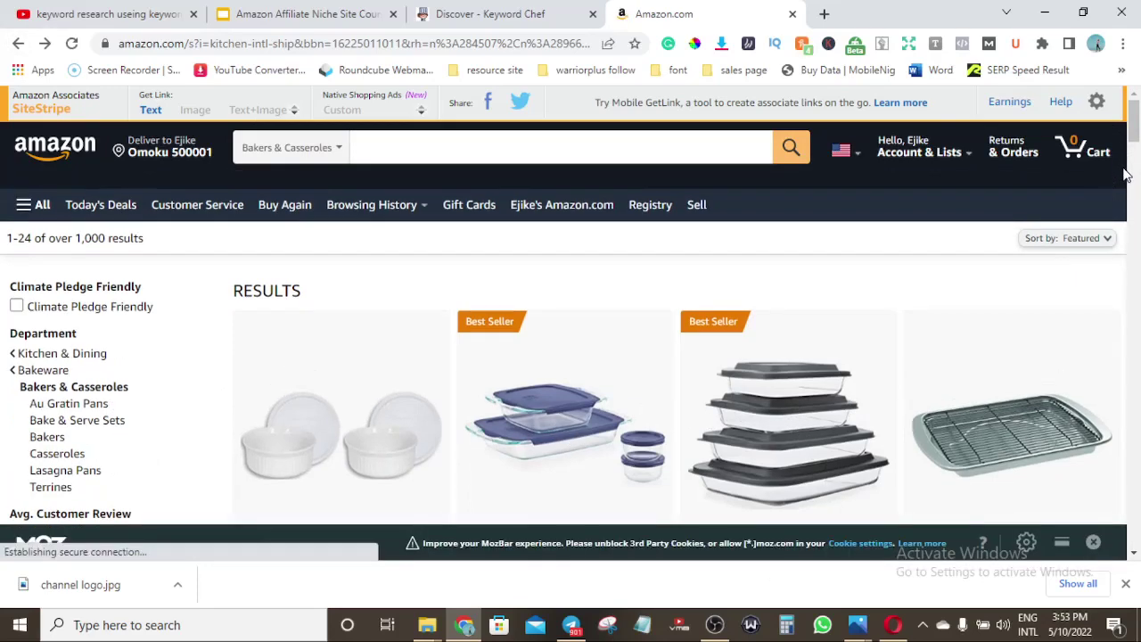
drag(1134, 129, 1135, 165)
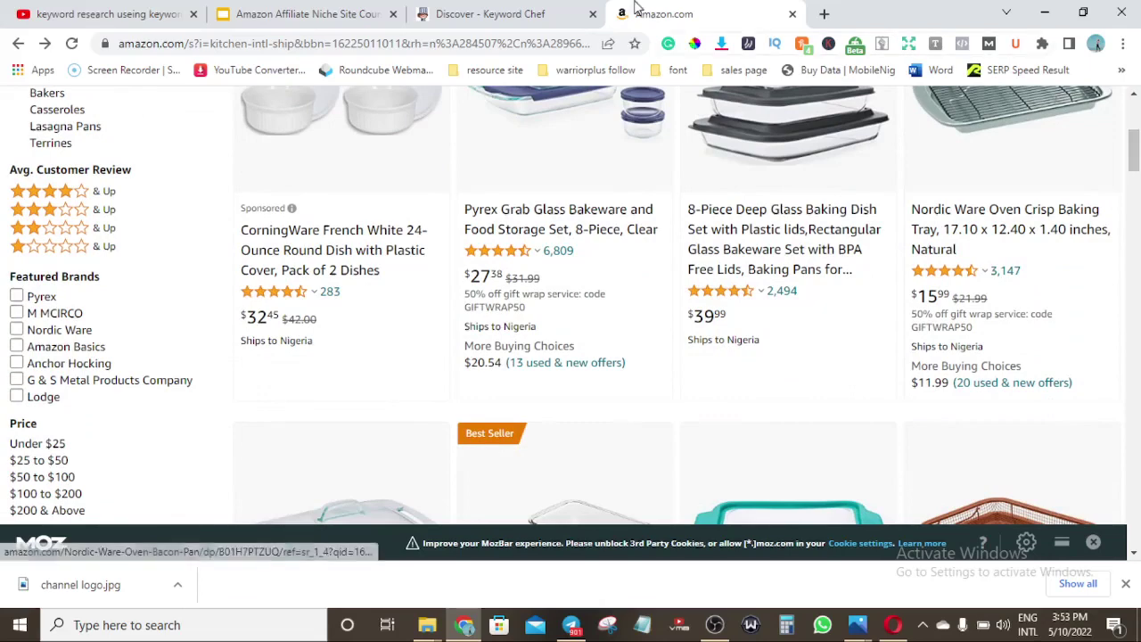
Switch to Keyword Chef, set the search type to Best and enter "casserole" as the topic
click(504, 10)
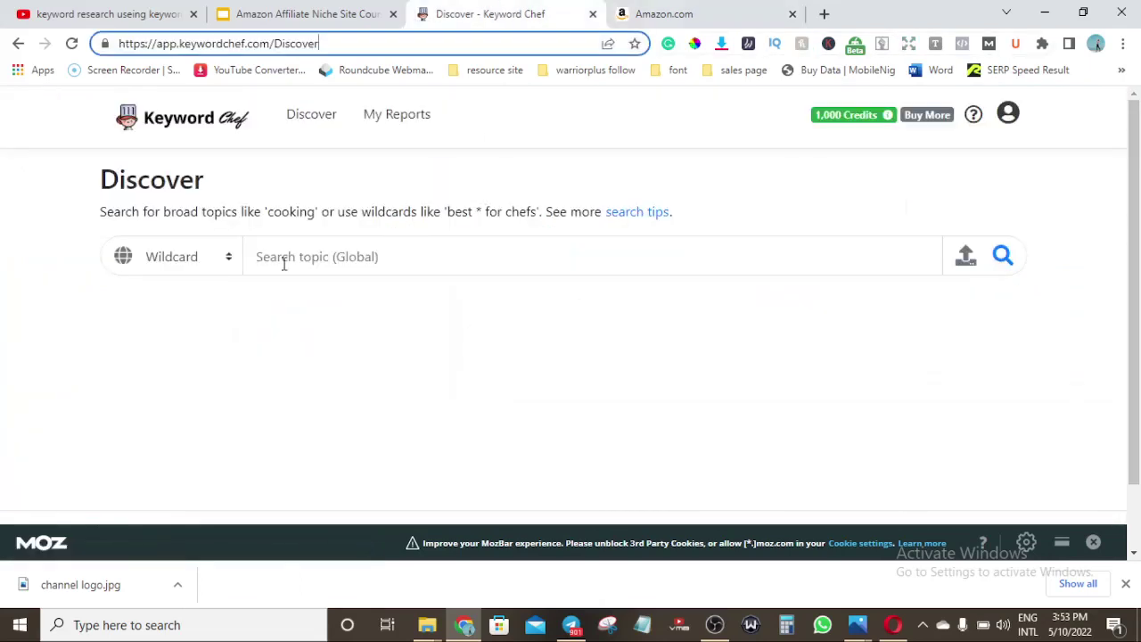
click(230, 260)
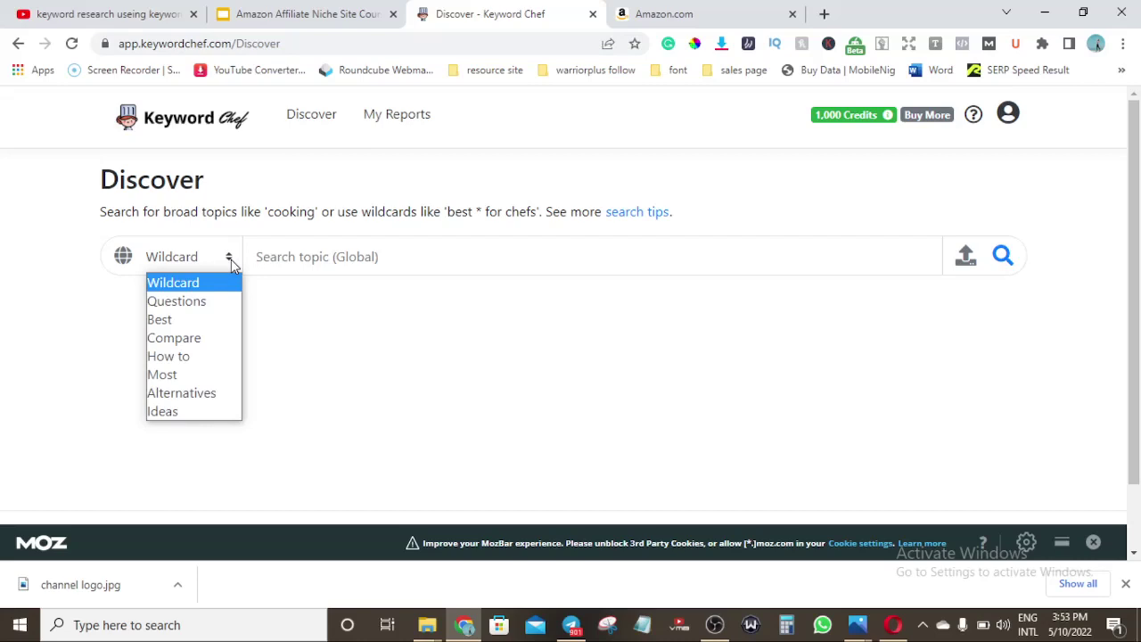
click(183, 324)
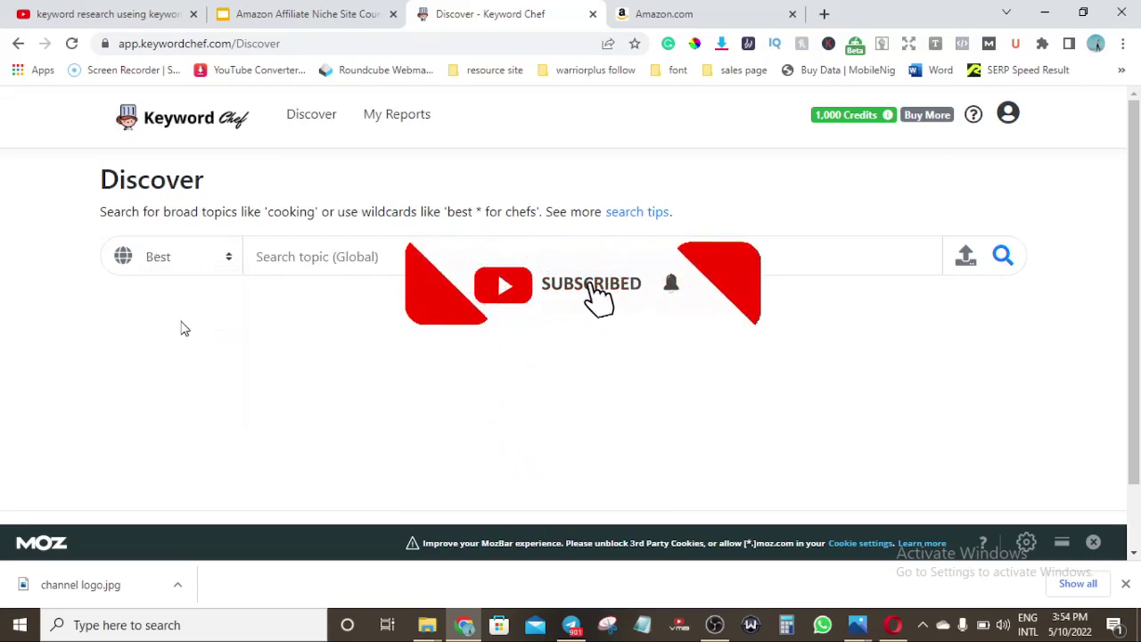
click(327, 260)
text(casser)
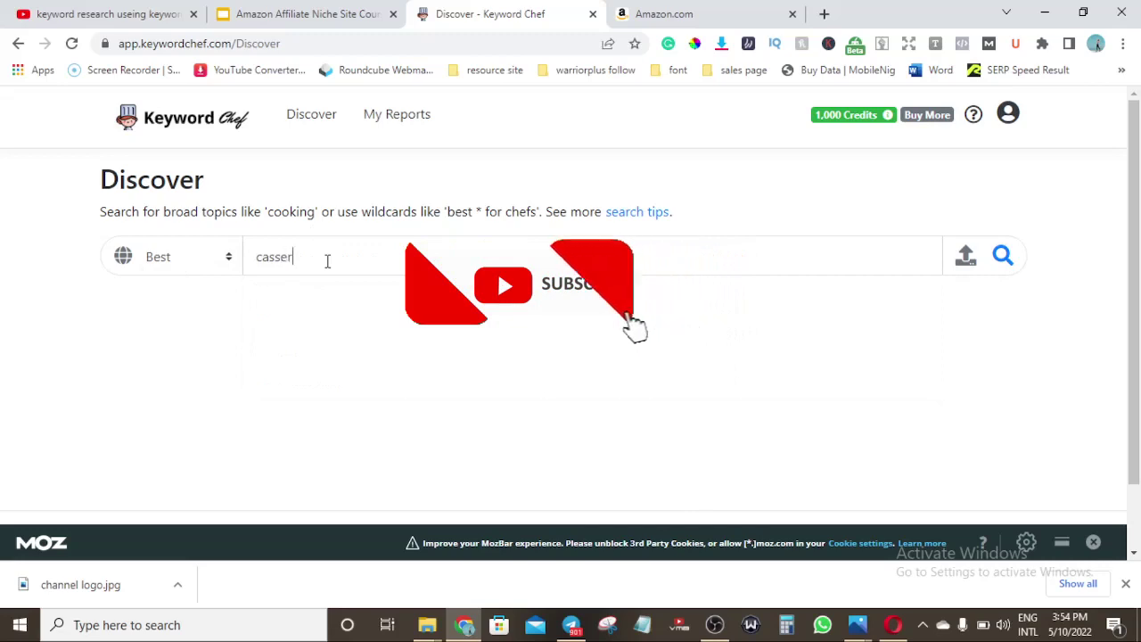
text(ole)
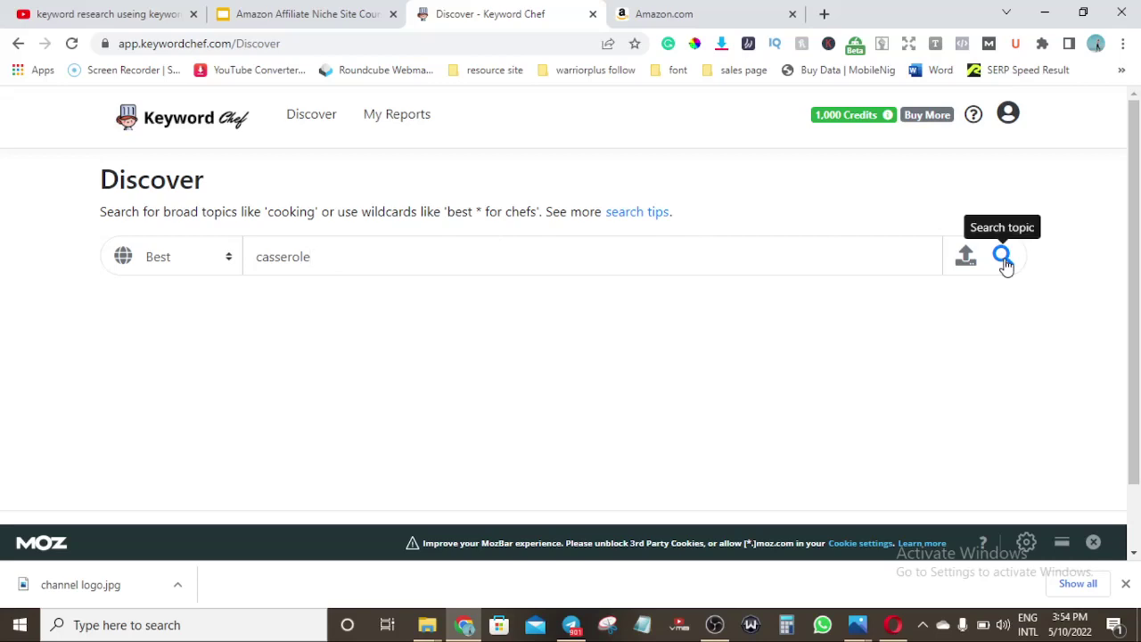
Extend the topic to "casserole dish" and run the search with the Best type
click(228, 259)
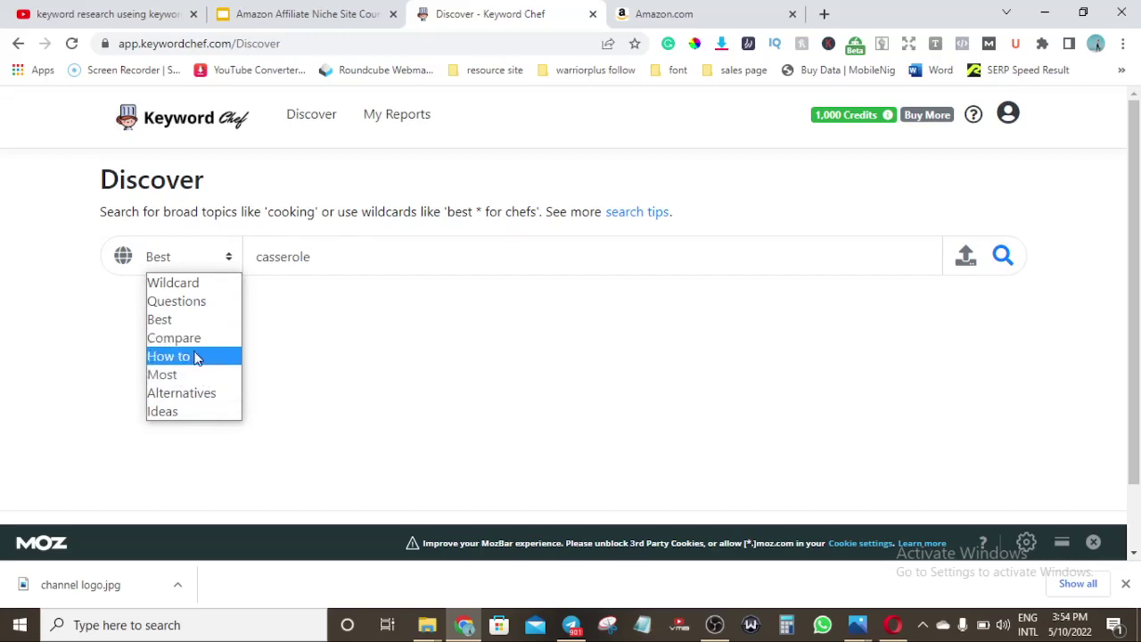
click(358, 271)
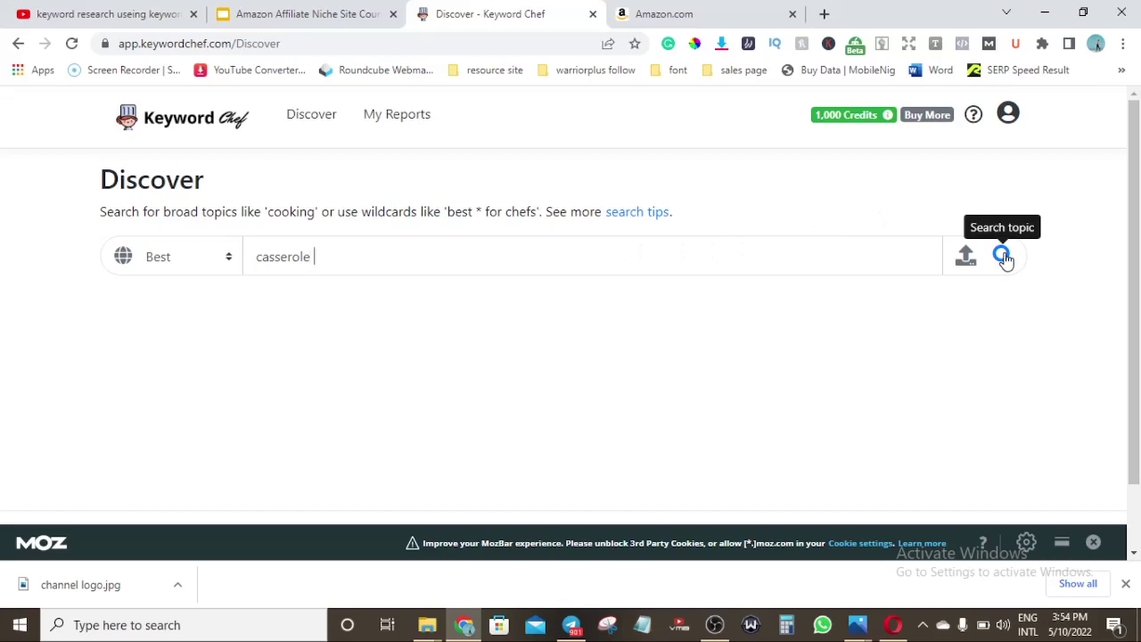
text(dish)
click(1003, 257)
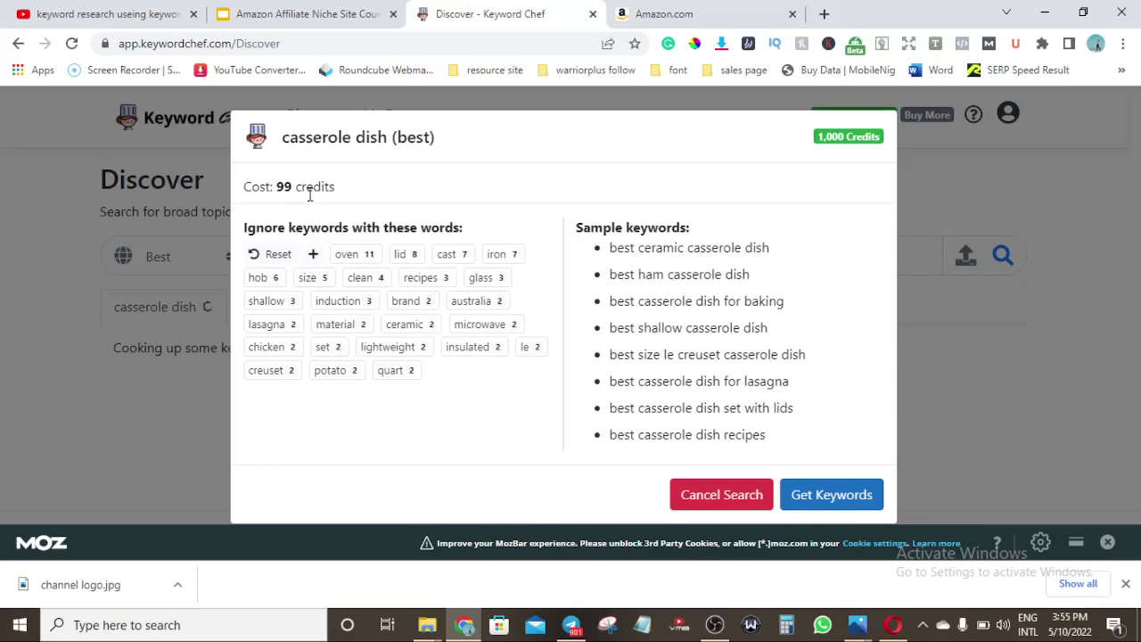
Ignore keywords containing "australia", "le" and "shallow", and retrieve the remaining keywords
click(459, 308)
click(459, 306)
click(474, 308)
click(531, 348)
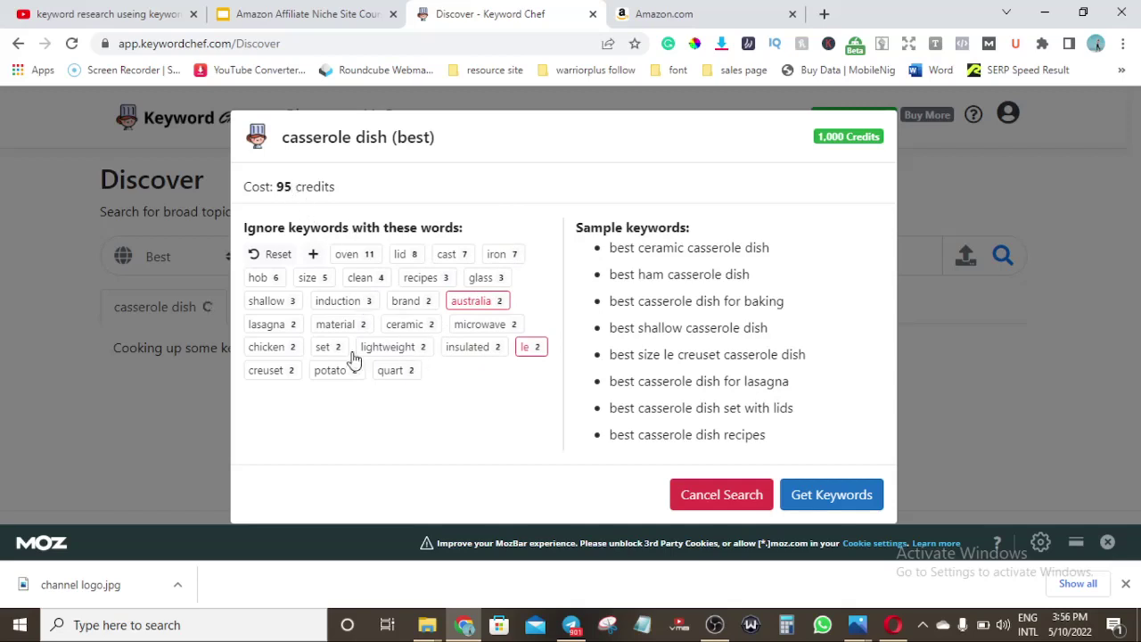
click(290, 303)
click(821, 497)
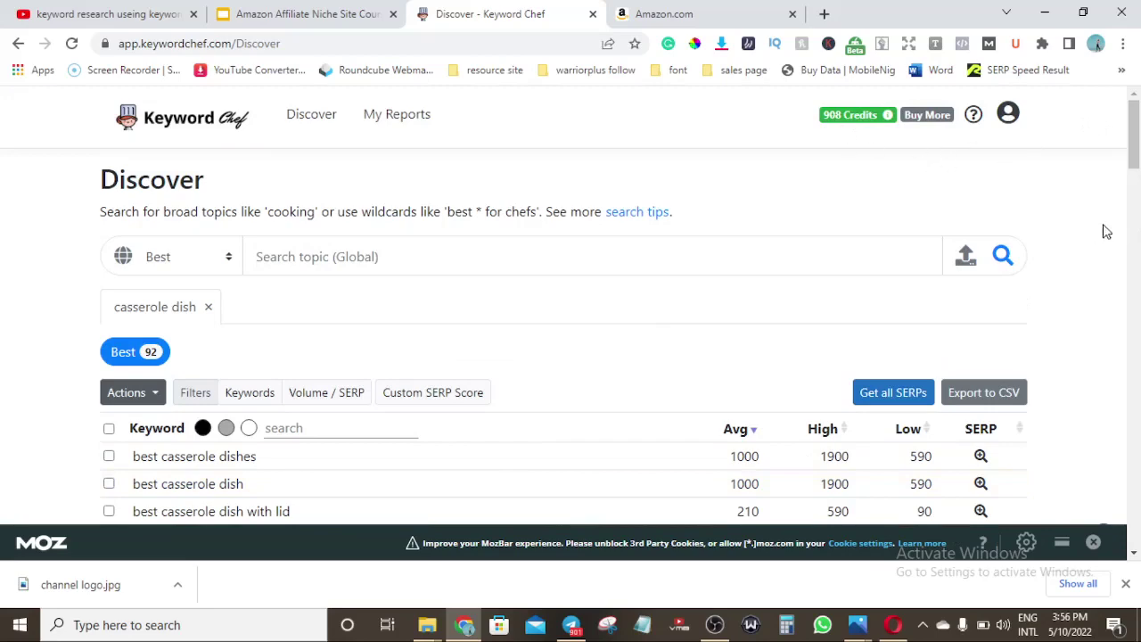
Examine the keywords' average search volumes and compare them with the limits on the KGR formula slide in Google Slides
drag(1131, 147, 1134, 183)
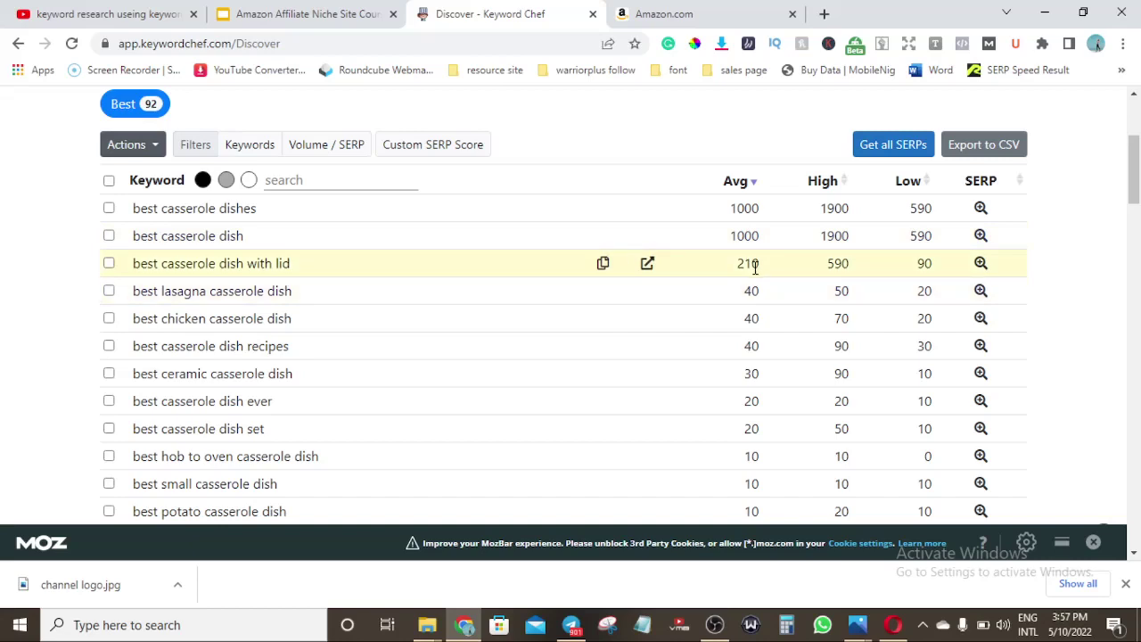
click(318, 15)
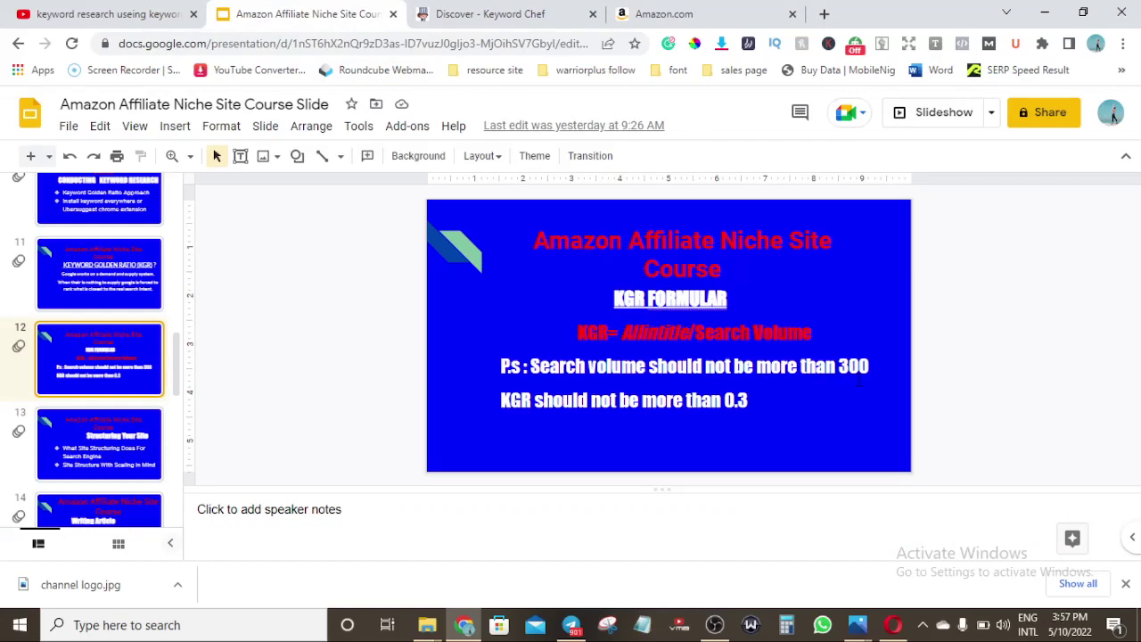
click(475, 13)
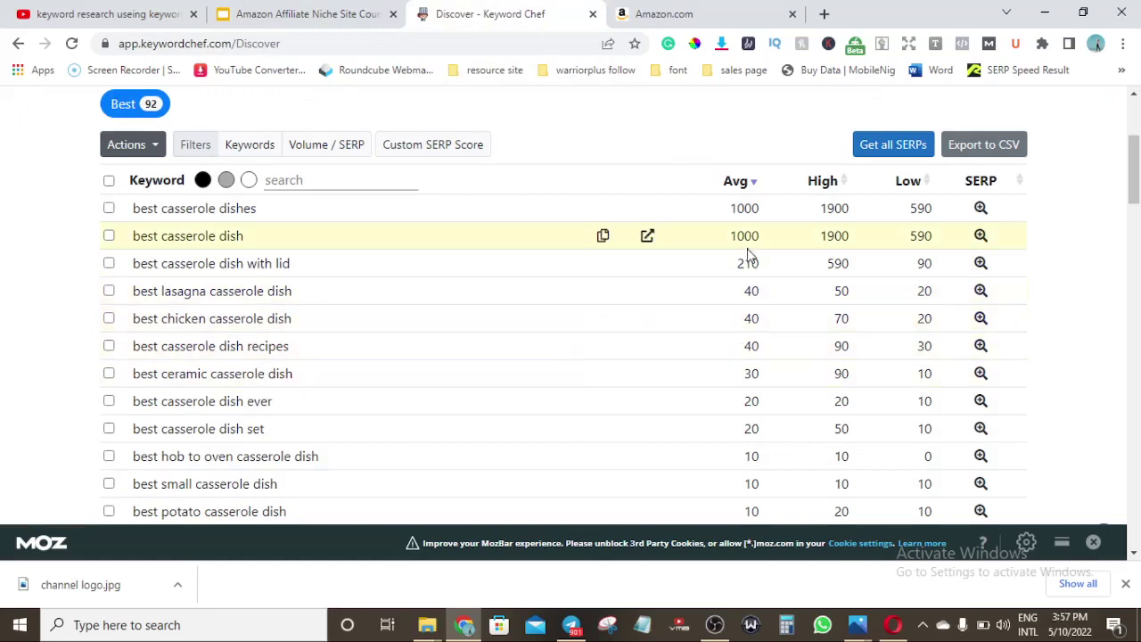
Get the SERP score for the keyword "best casserole dish with lid"
right_click(1134, 214)
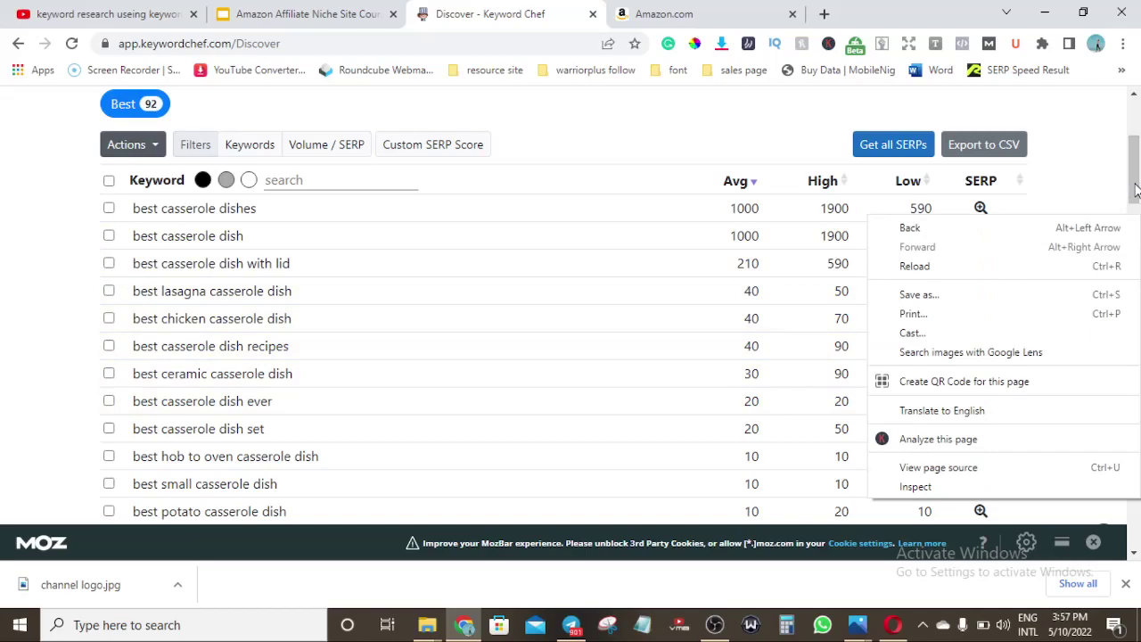
mouse_move(1135, 185)
mouse_down()
mouse_move(1134, 476)
mouse_move(1118, 392)
mouse_move(1112, 165)
mouse_move(1121, 199)
mouse_up()
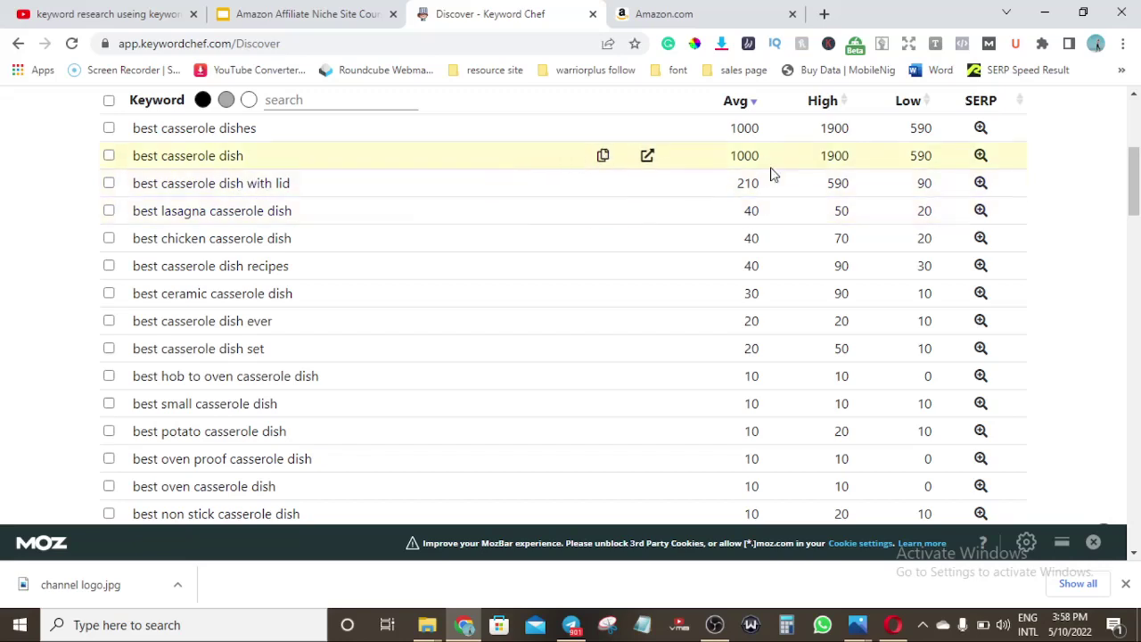
click(982, 189)
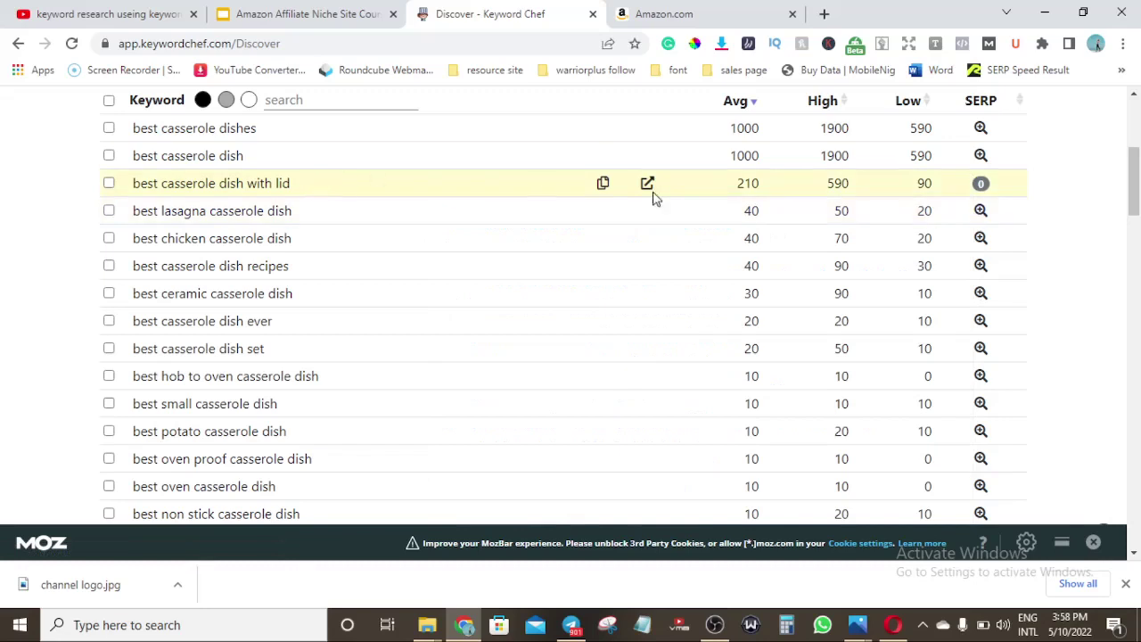
mouse_move(930, 203)
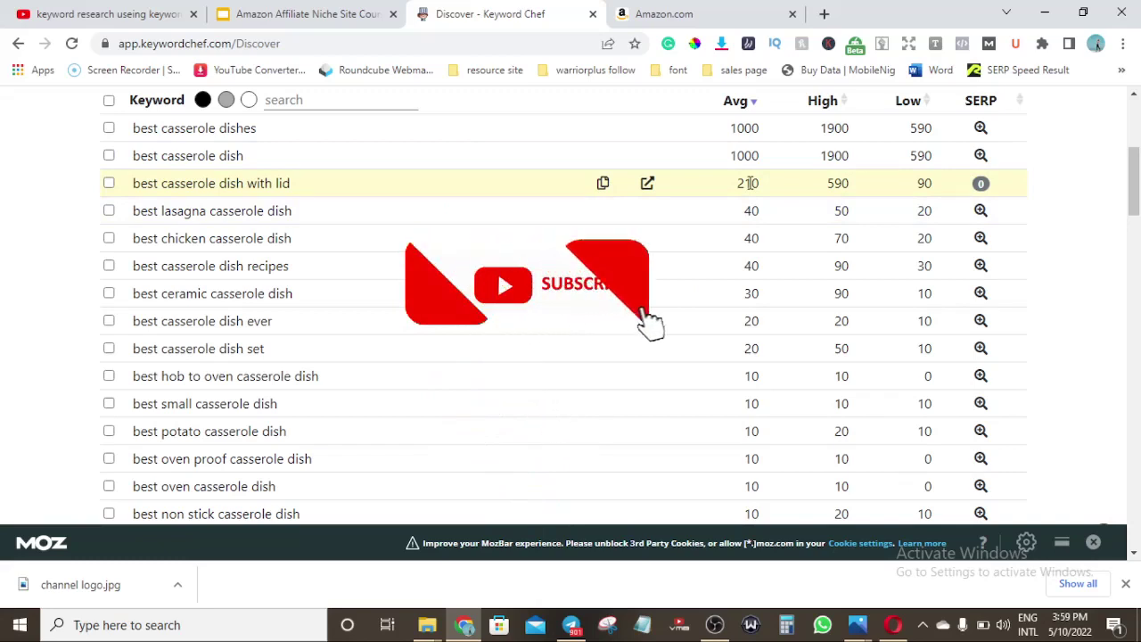
View the Google results for "best casserole dish with lid", and return to the Keyword Chef list to check its volume and SERP score
click(647, 183)
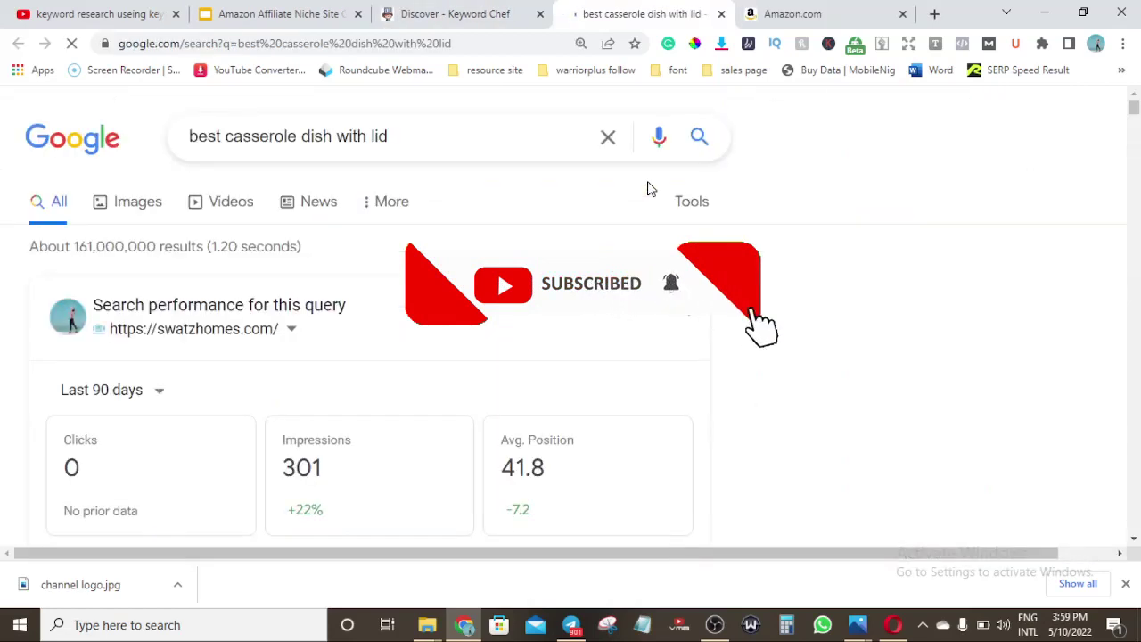
click(1136, 130)
scroll(1136, 130, up, 5)
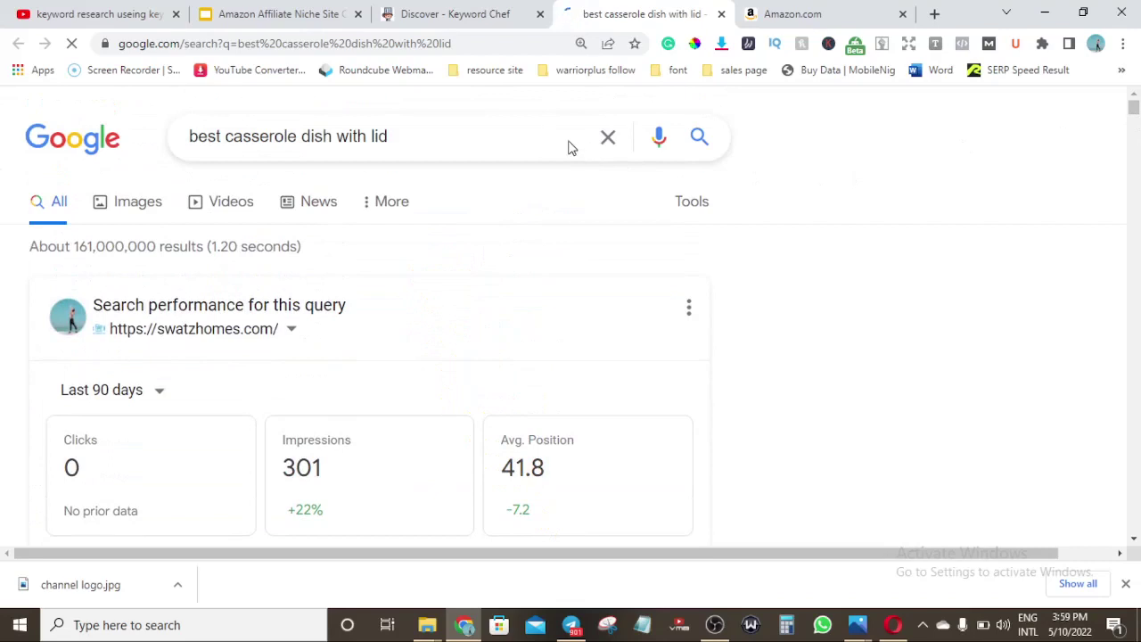
click(470, 16)
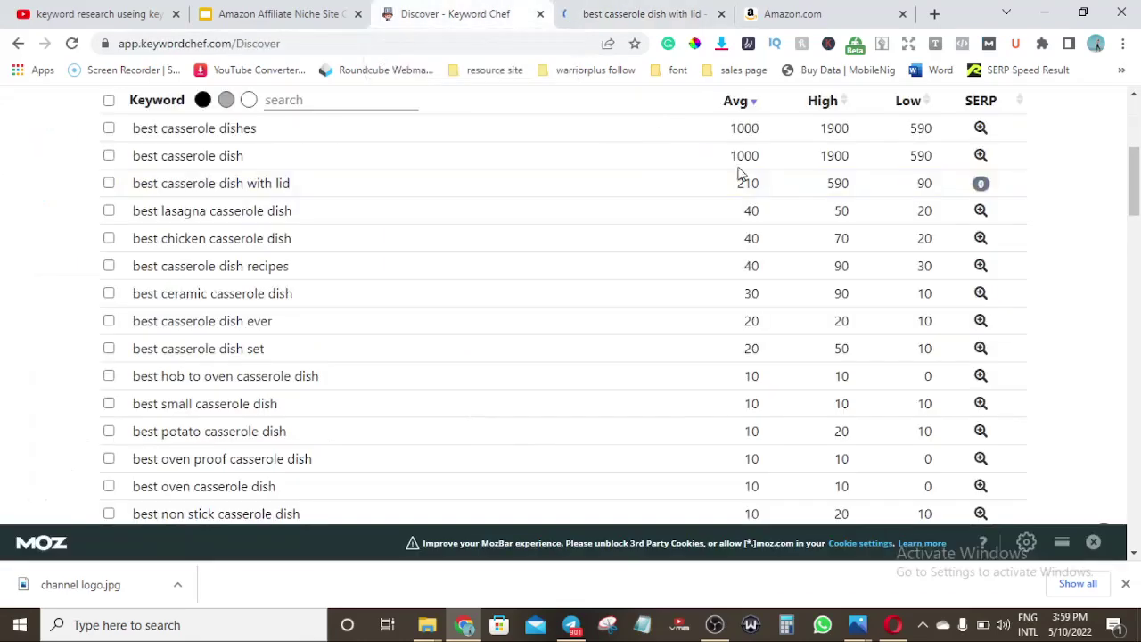
mouse_move(981, 185)
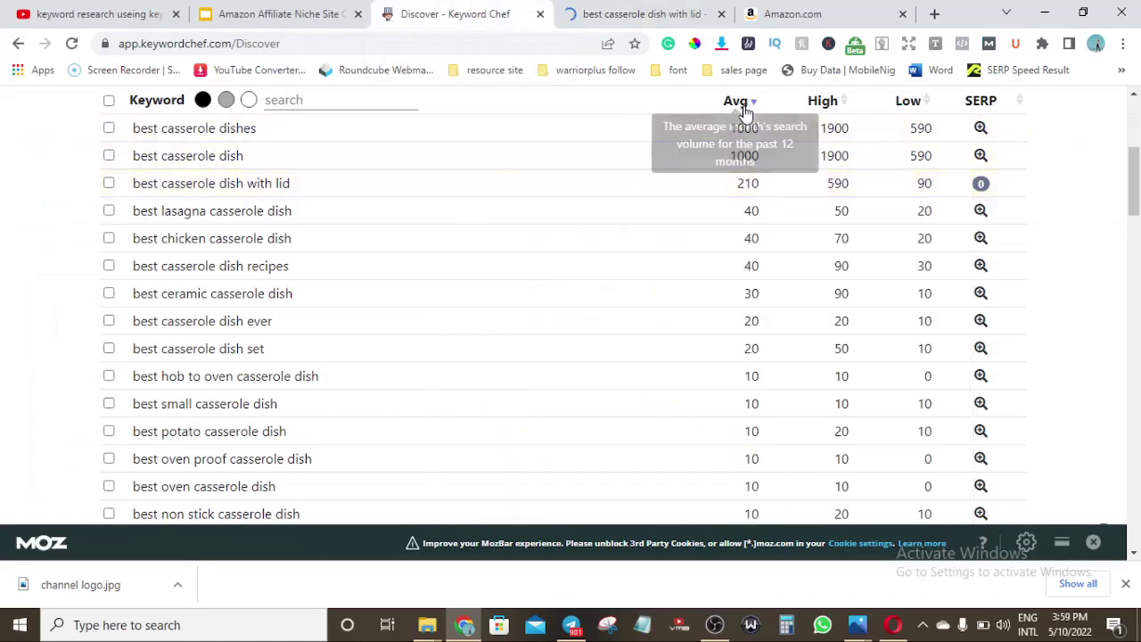
Show the monthly search volume for "best casserole dish with lid" in Google and compare it with the Keyword Chef average
click(647, 18)
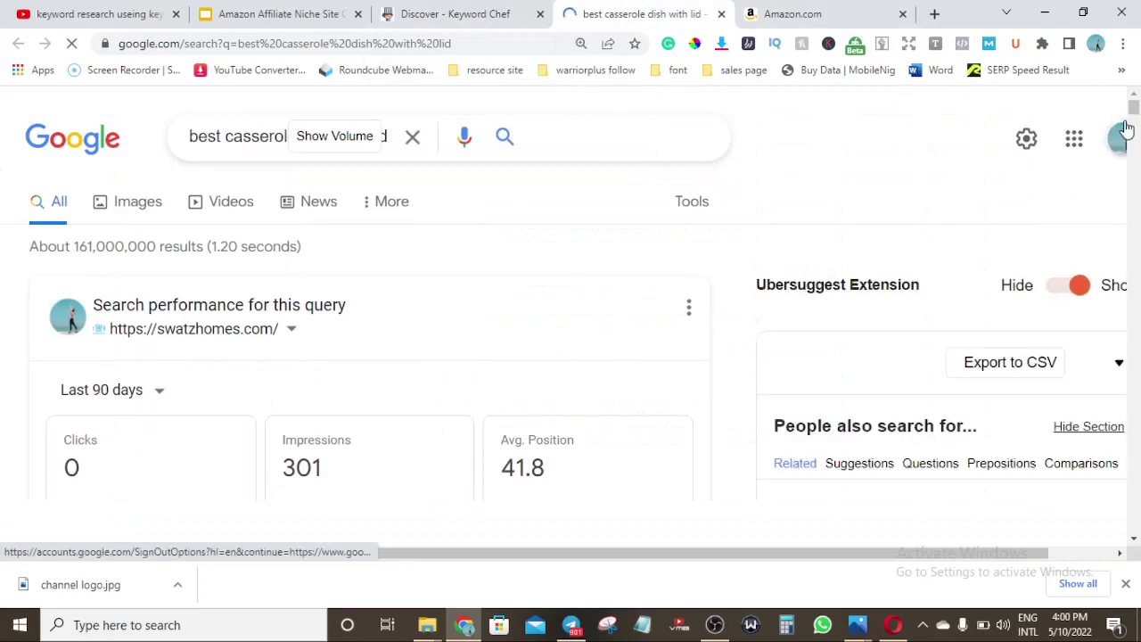
mouse_move(1133, 108)
mouse_down()
mouse_move(1134, 147)
mouse_move(1134, 103)
mouse_up()
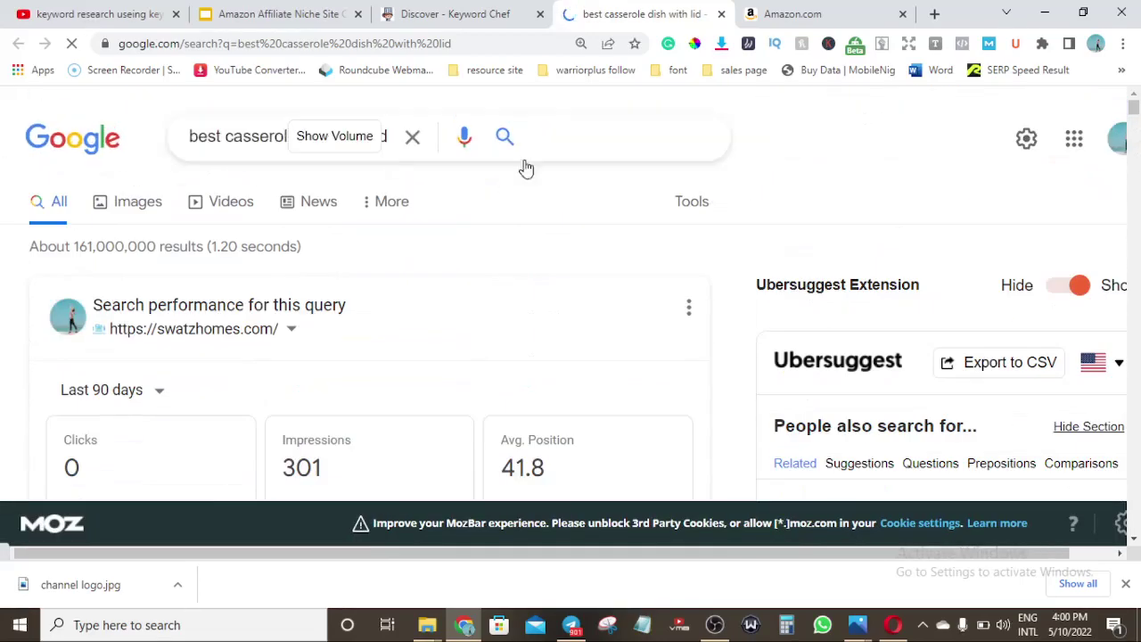
click(347, 144)
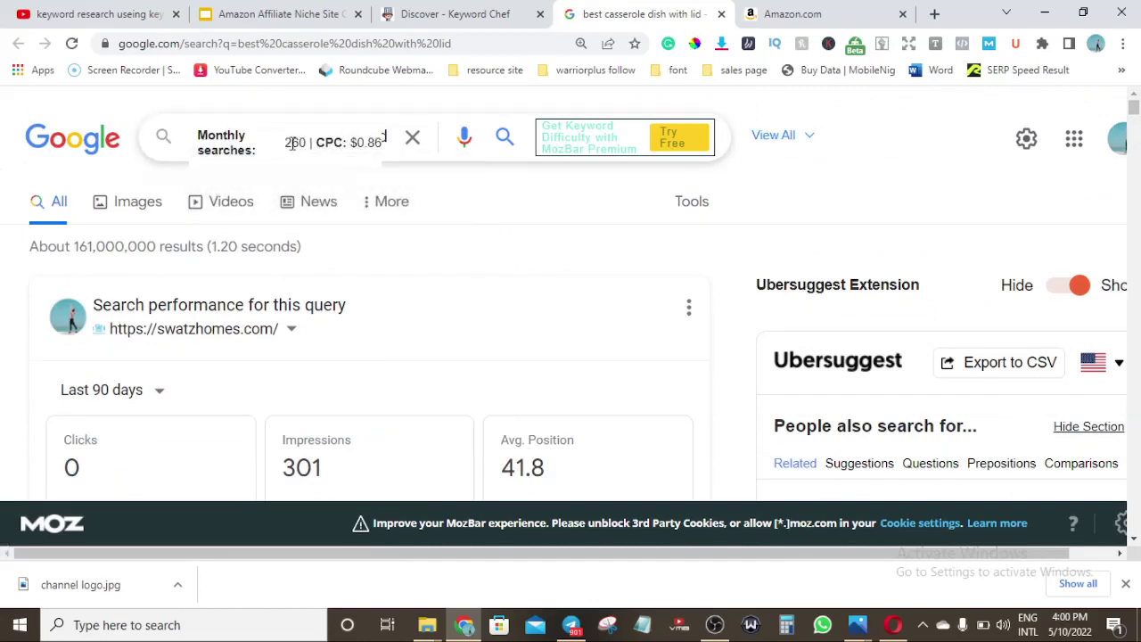
click(455, 13)
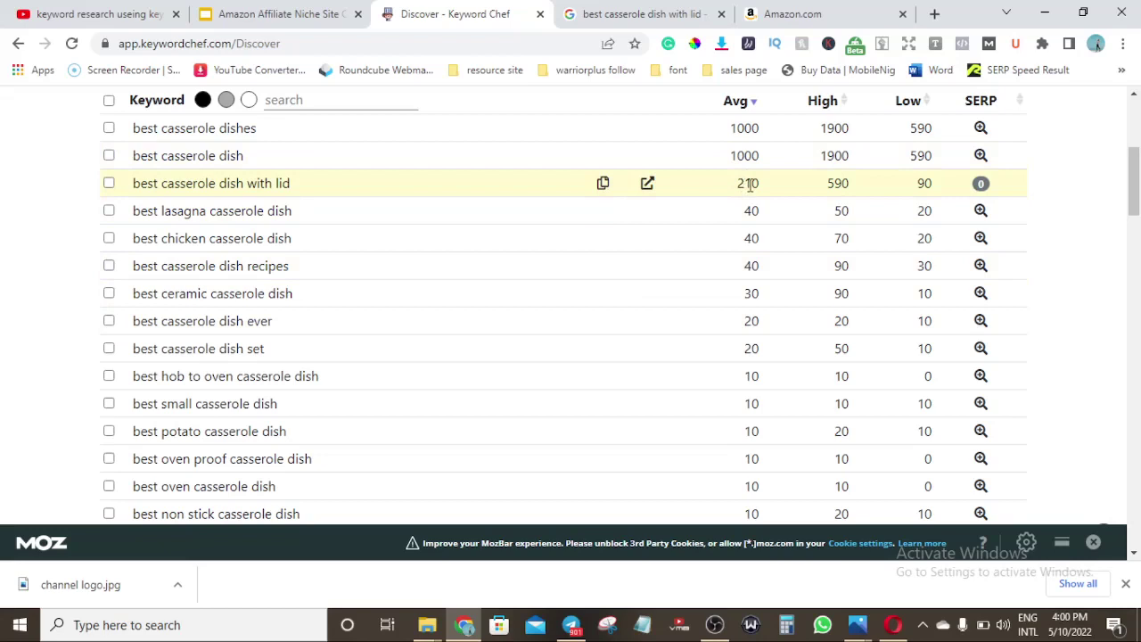
Search Google for "allintitle:best casserole dish with lid" and check the number of results
click(675, 16)
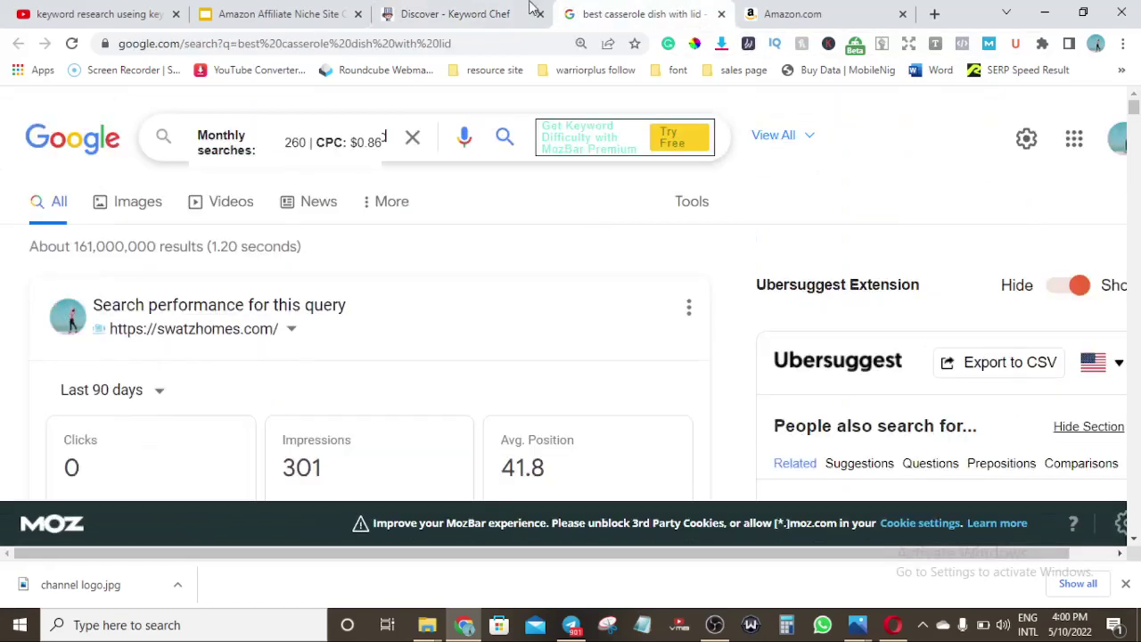
click(413, 145)
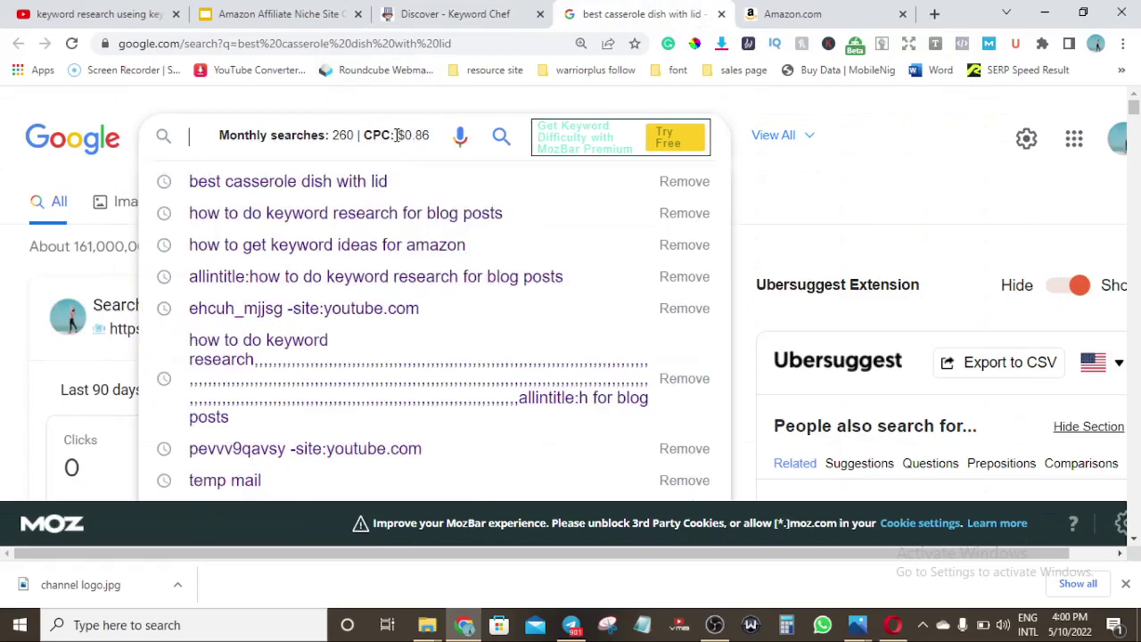
click(345, 179)
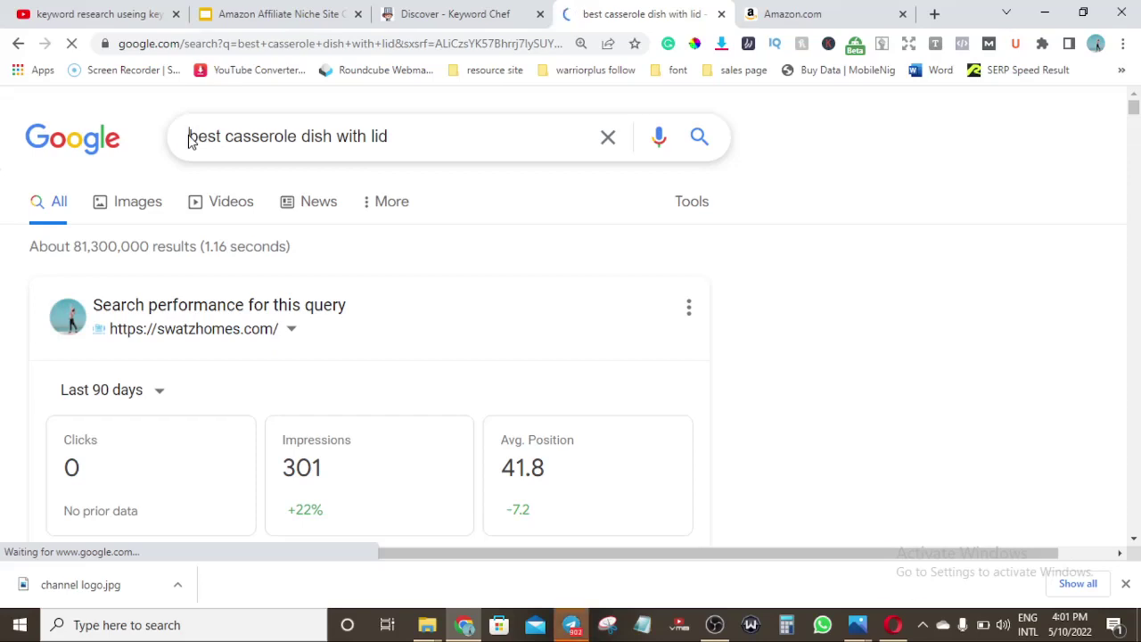
text(allintitle)
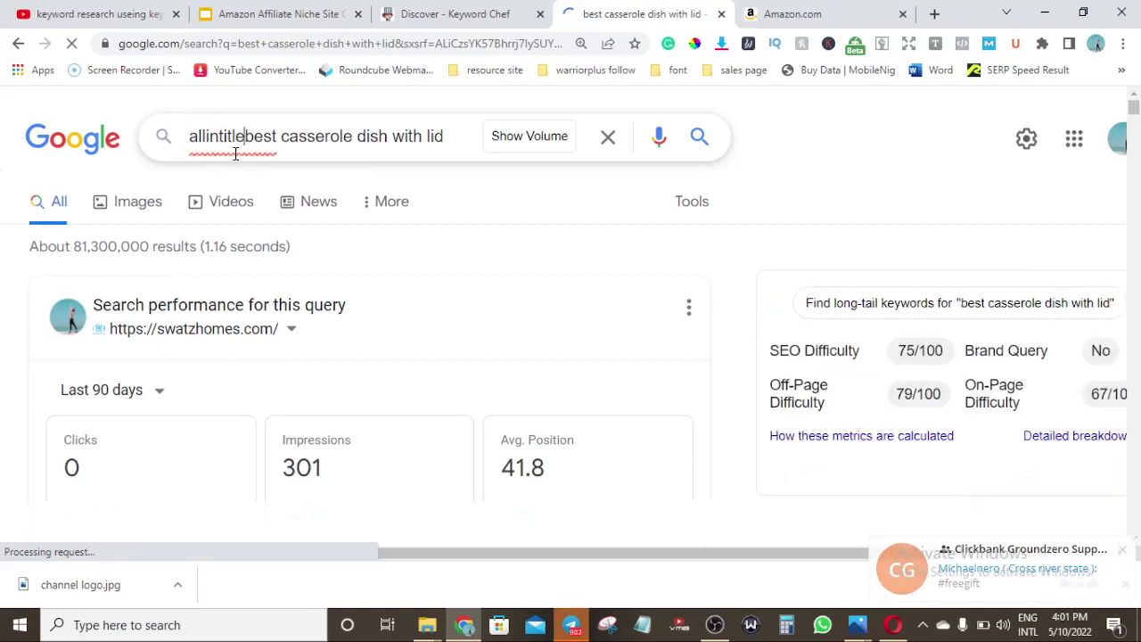
text(:)
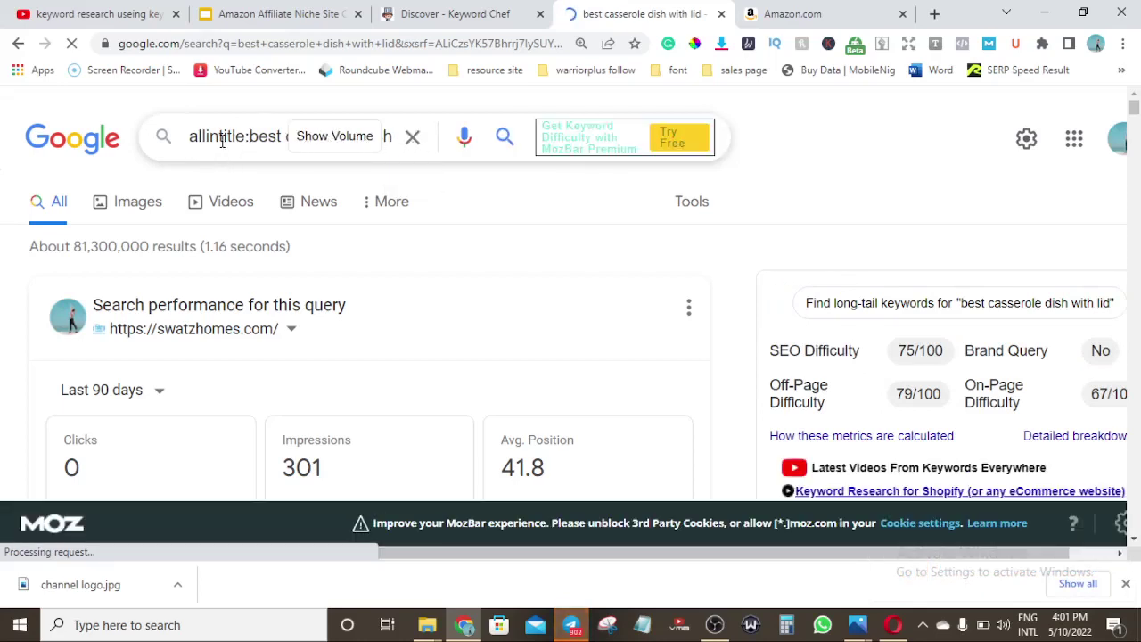
click(504, 135)
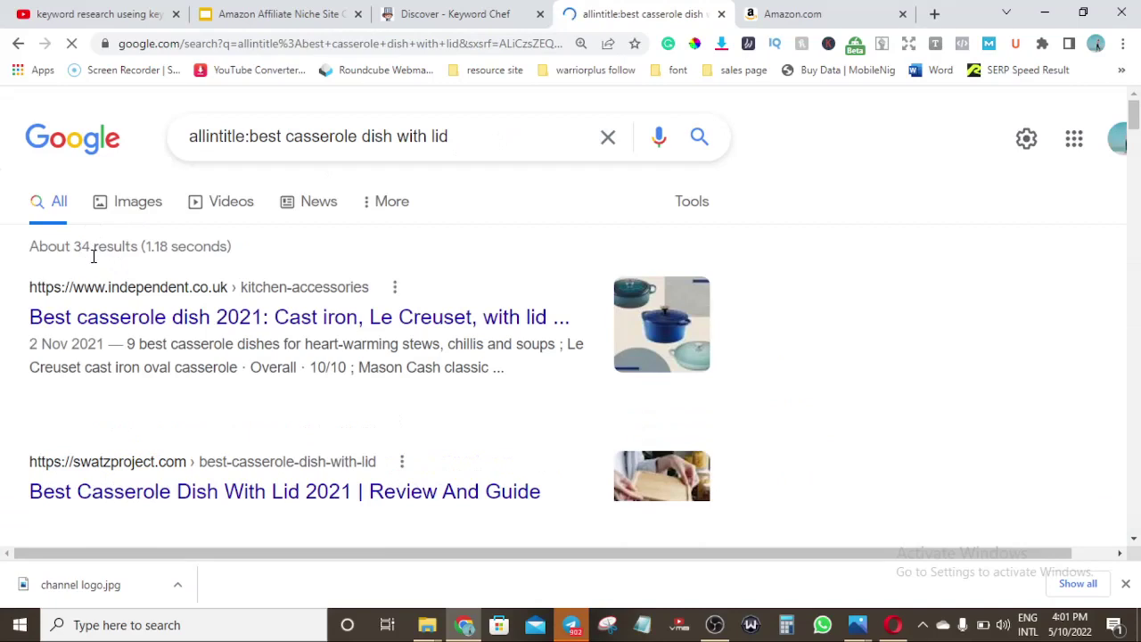
key(ctrl+BackSpace)
key(ctrl+BackSpace)
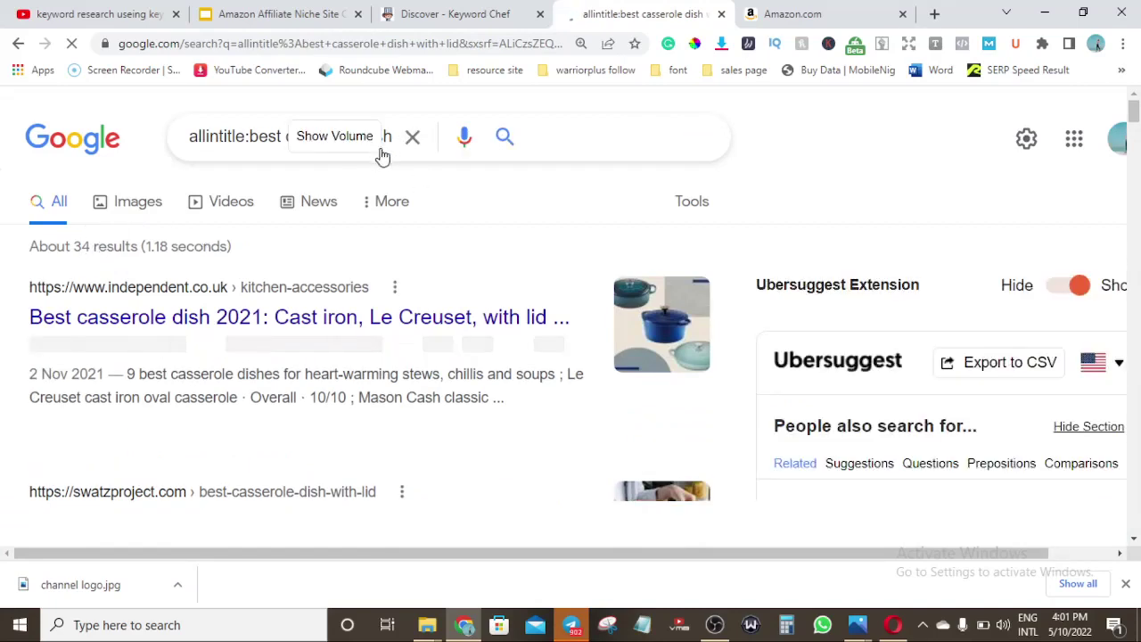
click(412, 140)
Open the Google results for "best lasagna casserole dish" from the Keyword Chef list and check the keyword's average volume there
click(443, 16)
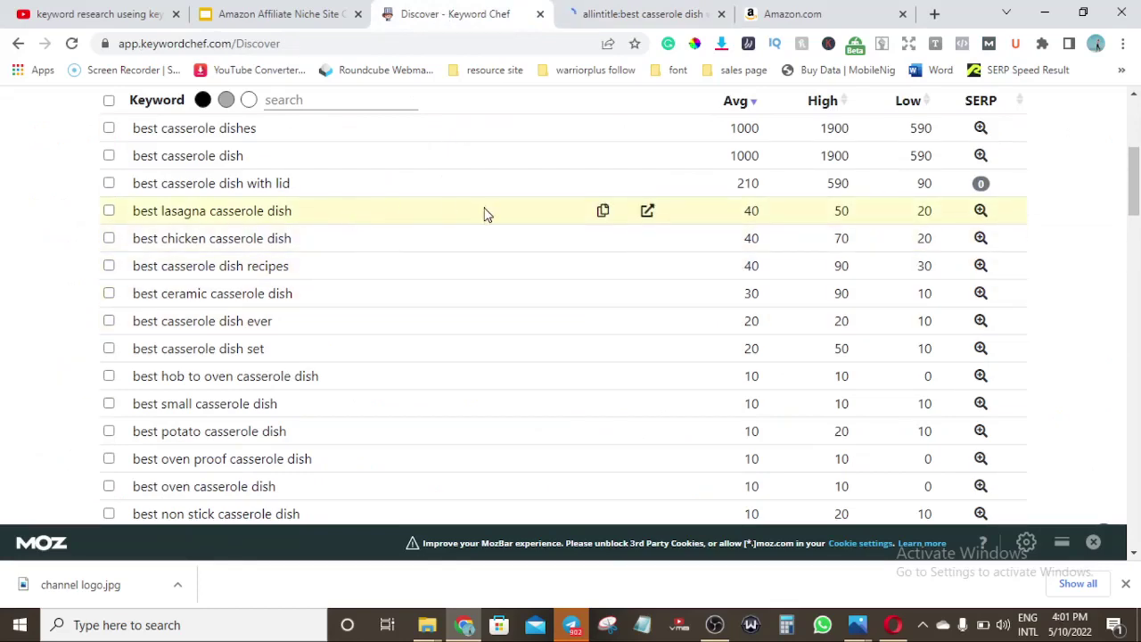
click(648, 214)
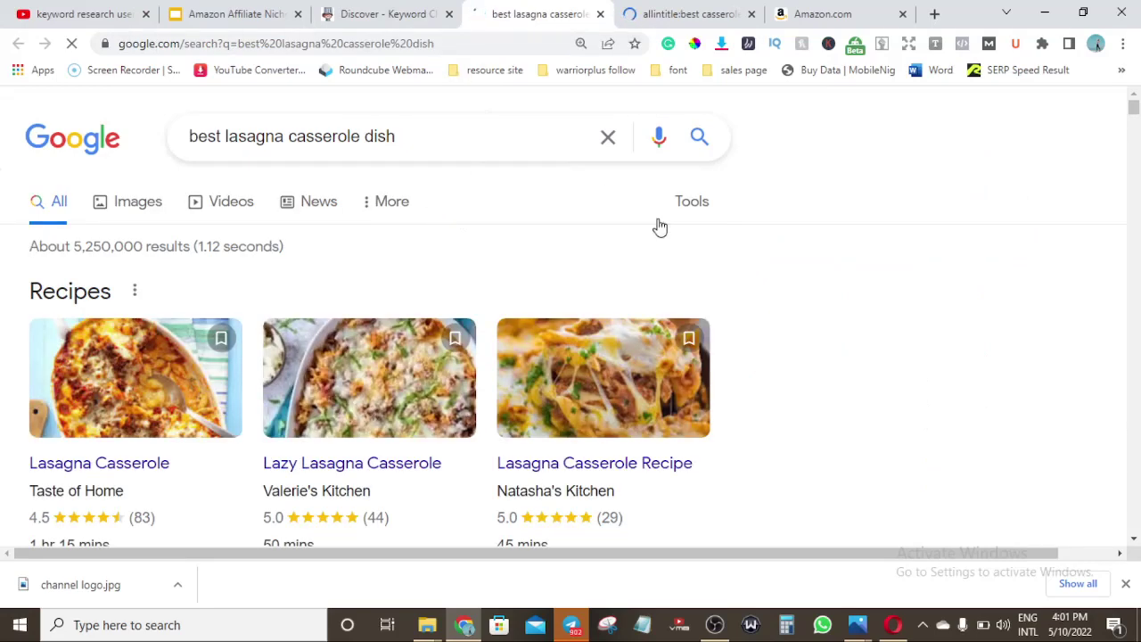
mouse_move(1135, 107)
mouse_down()
mouse_move(1135, 130)
mouse_move(1133, 101)
mouse_up()
click(419, 16)
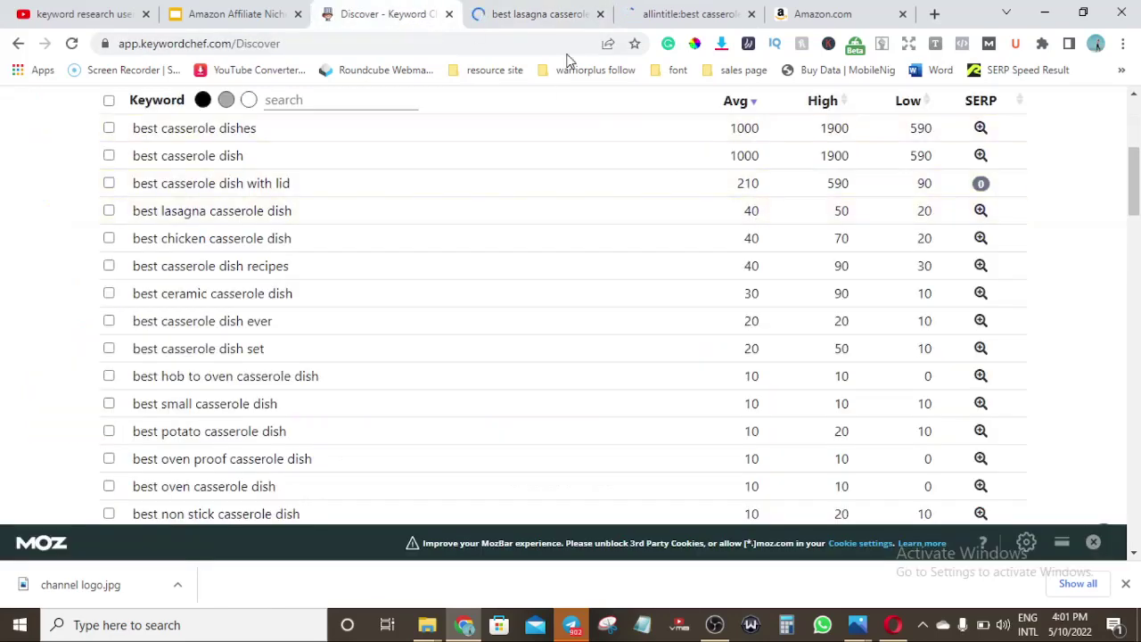
click(544, 16)
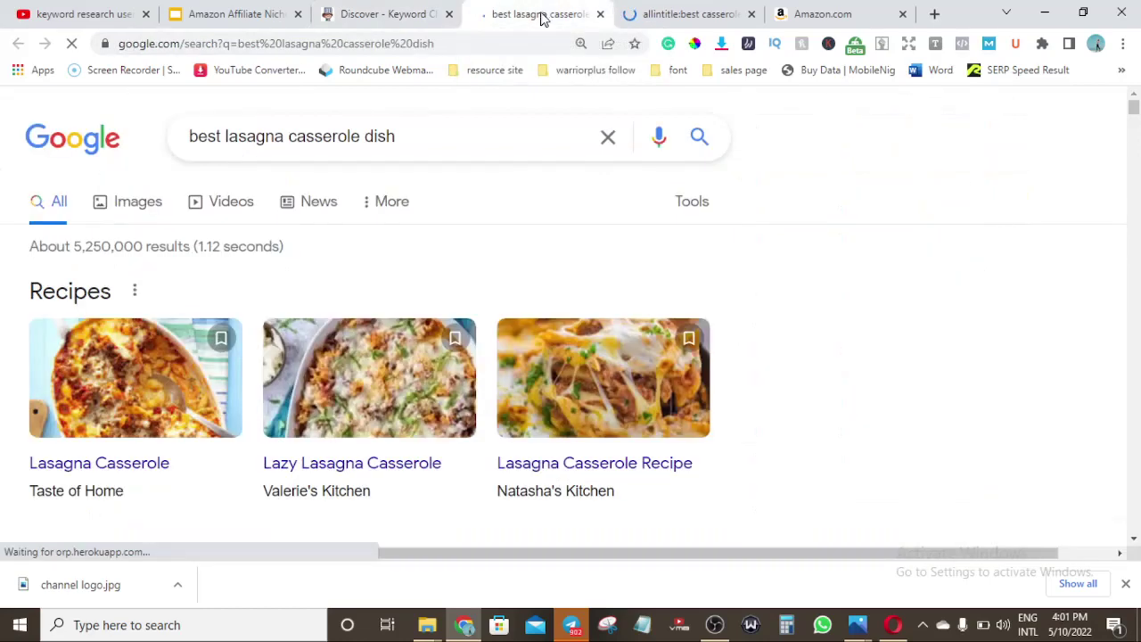
Search Google for "allintitle:best lasagna casserole dish" and examine the result count and the ranking pages
click(191, 134)
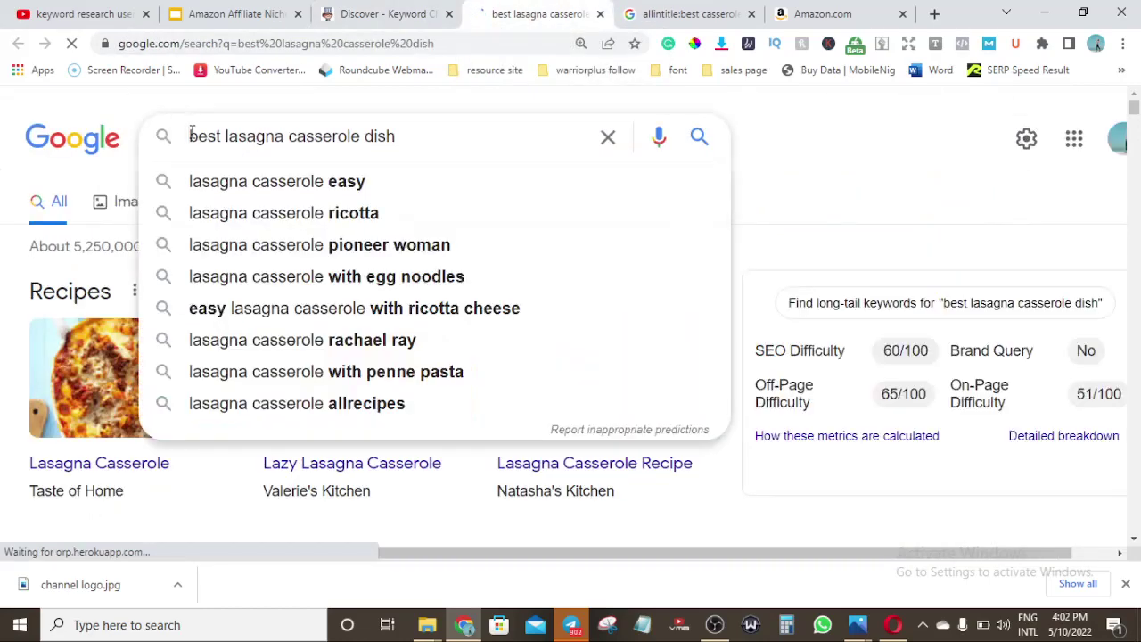
text(a)
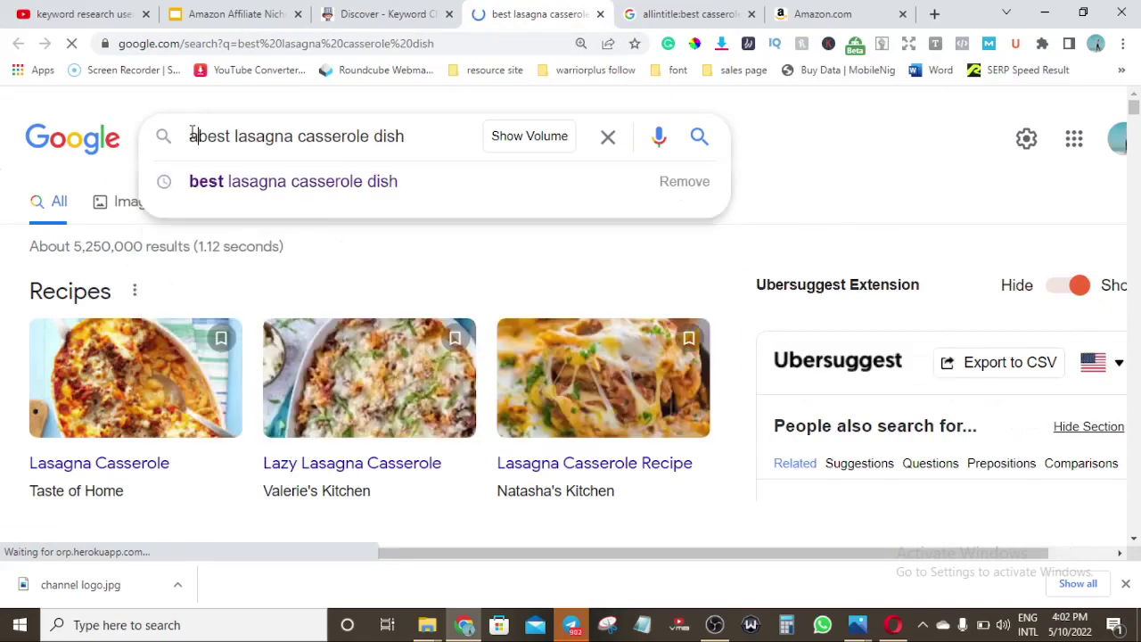
text(llintitle)
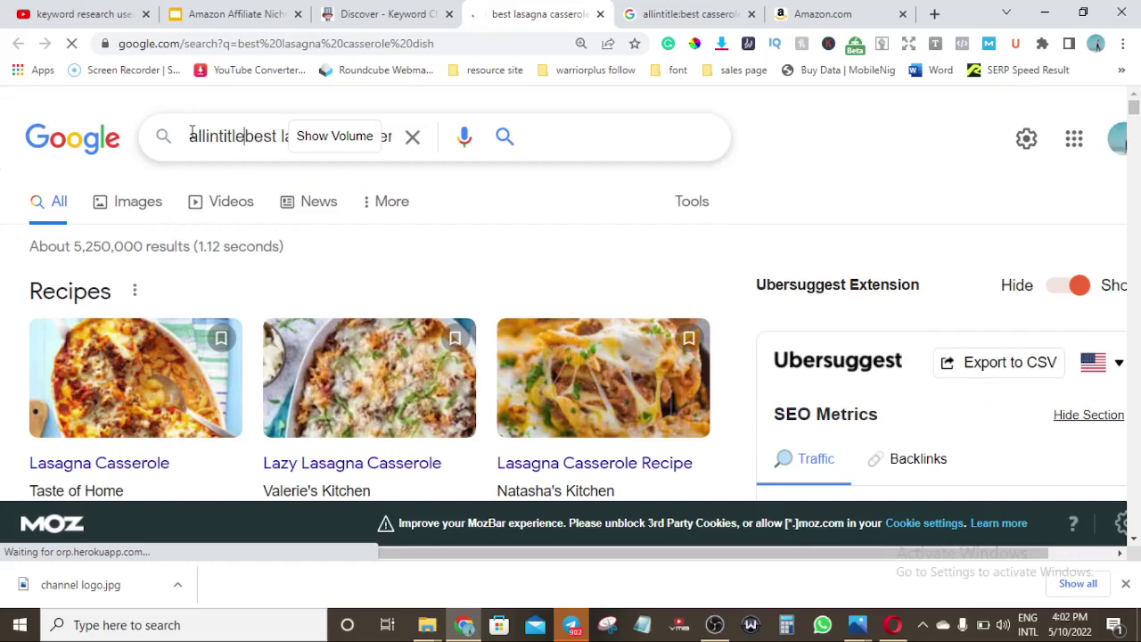
text(:)
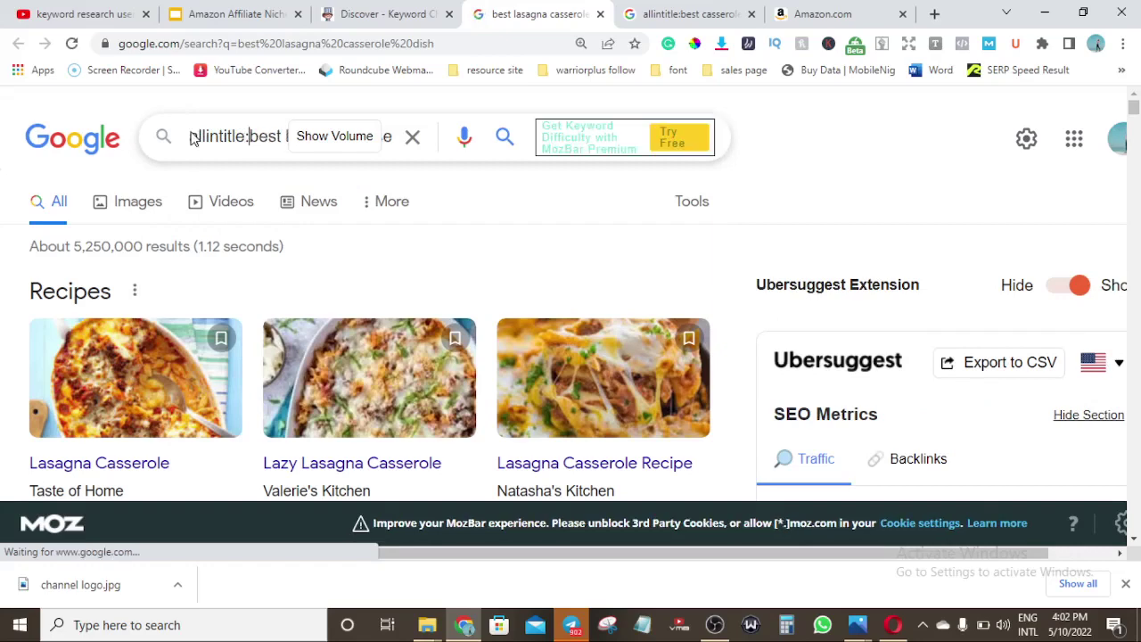
key(Return)
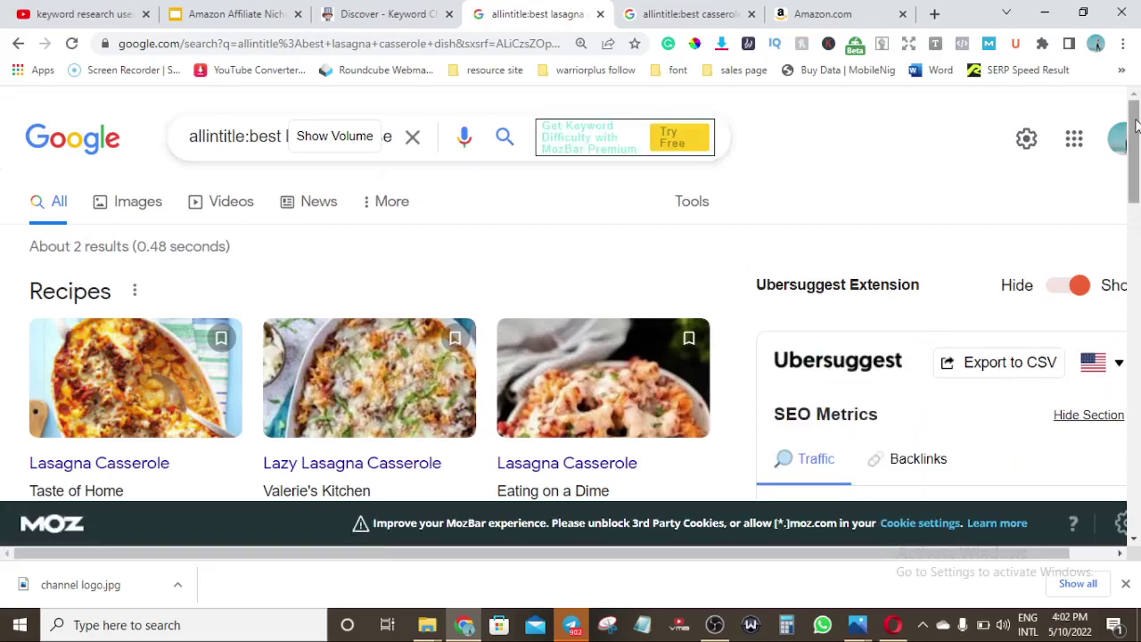
scroll(1137, 125, down, 2)
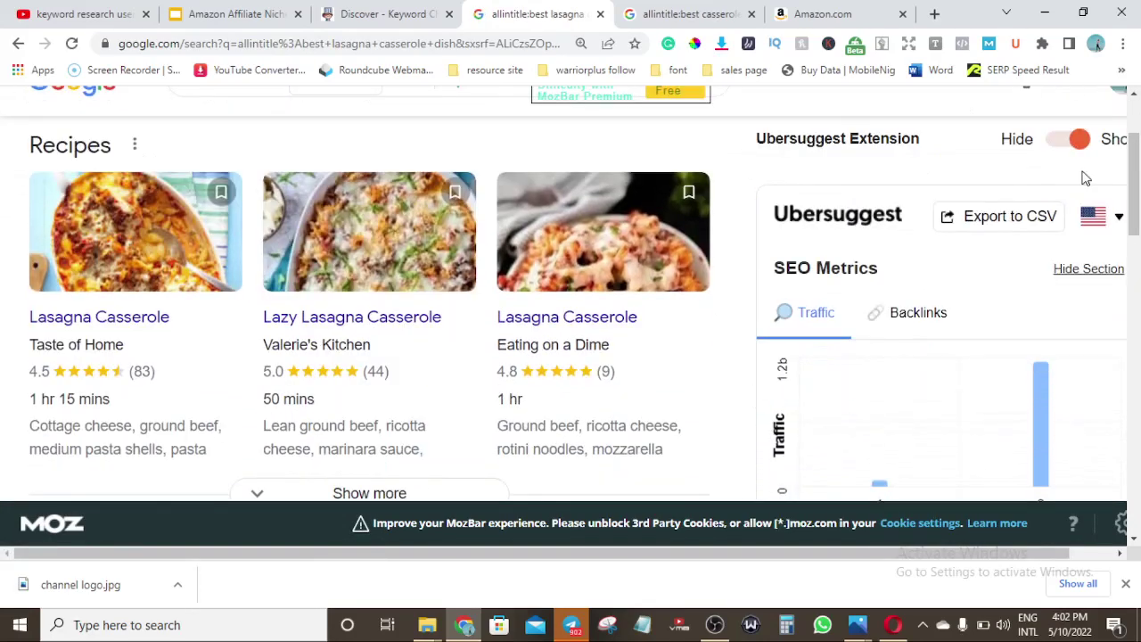
drag(1137, 176, 1136, 255)
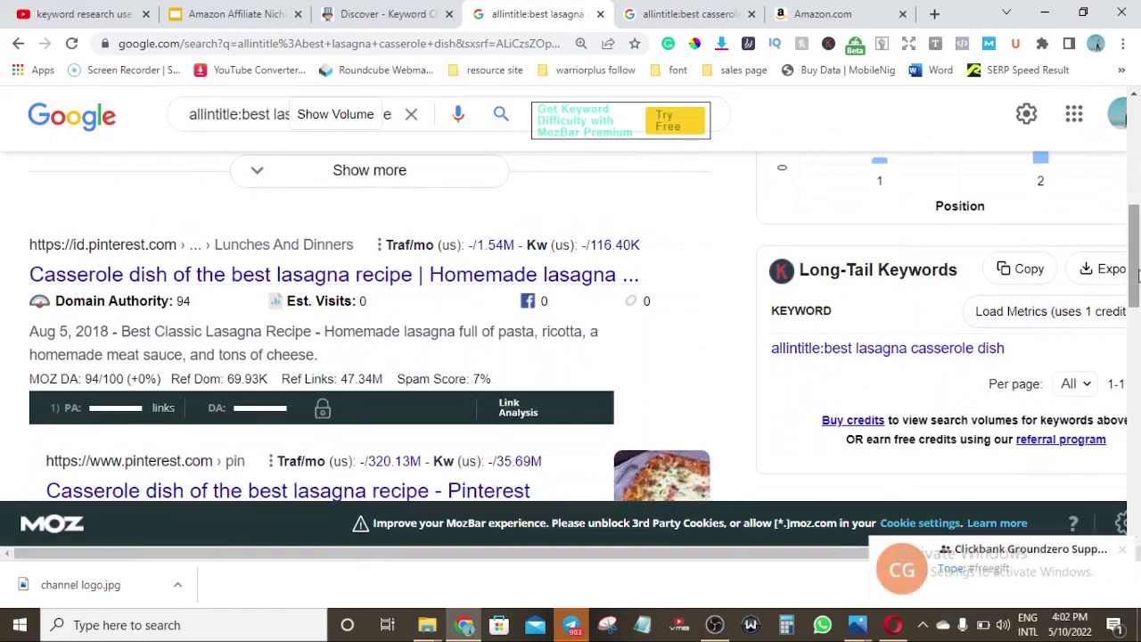
drag(1138, 276, 1110, 147)
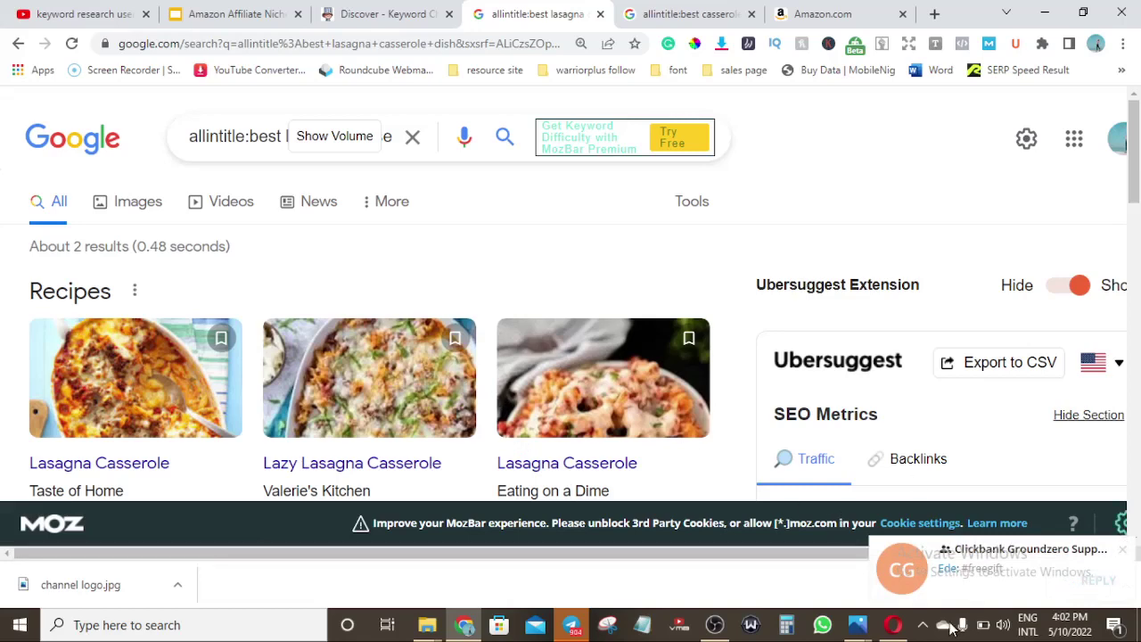
Open Calculator, then review the KGR formula slide, the lasagna keyword's allintitle count and its average volume in Keyword Chef
click(788, 627)
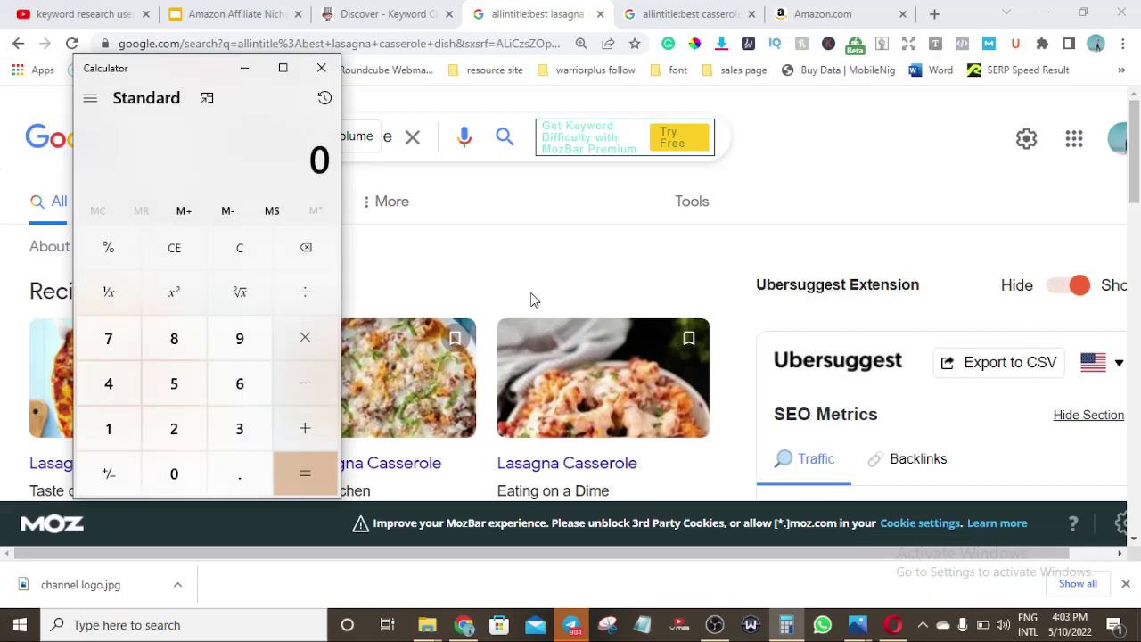
click(255, 14)
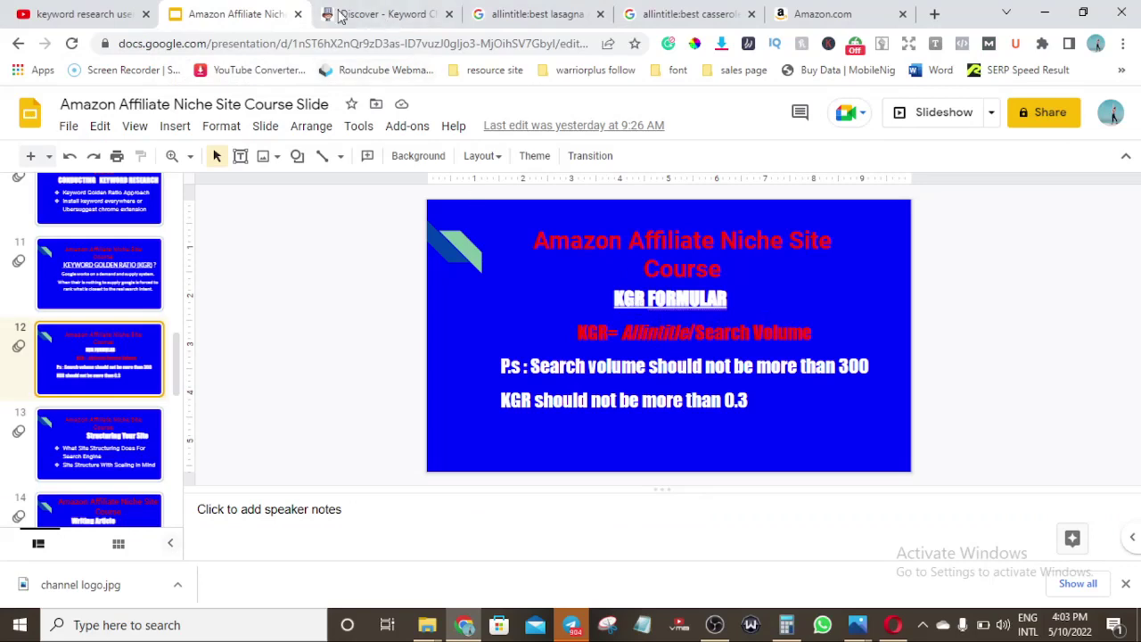
mouse_move(786, 625)
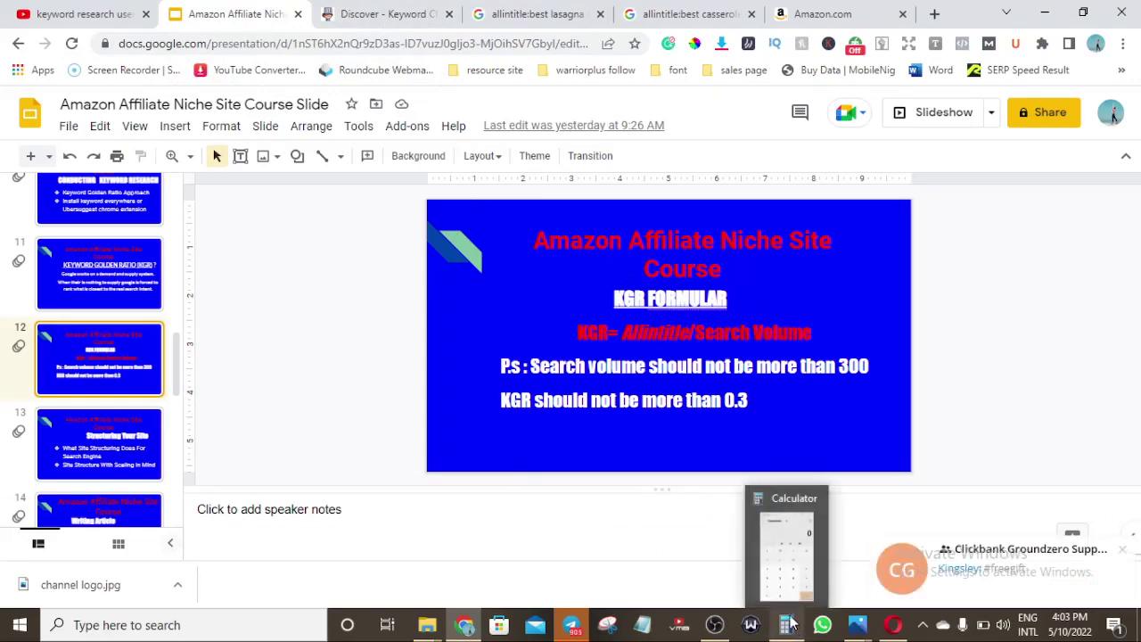
click(785, 554)
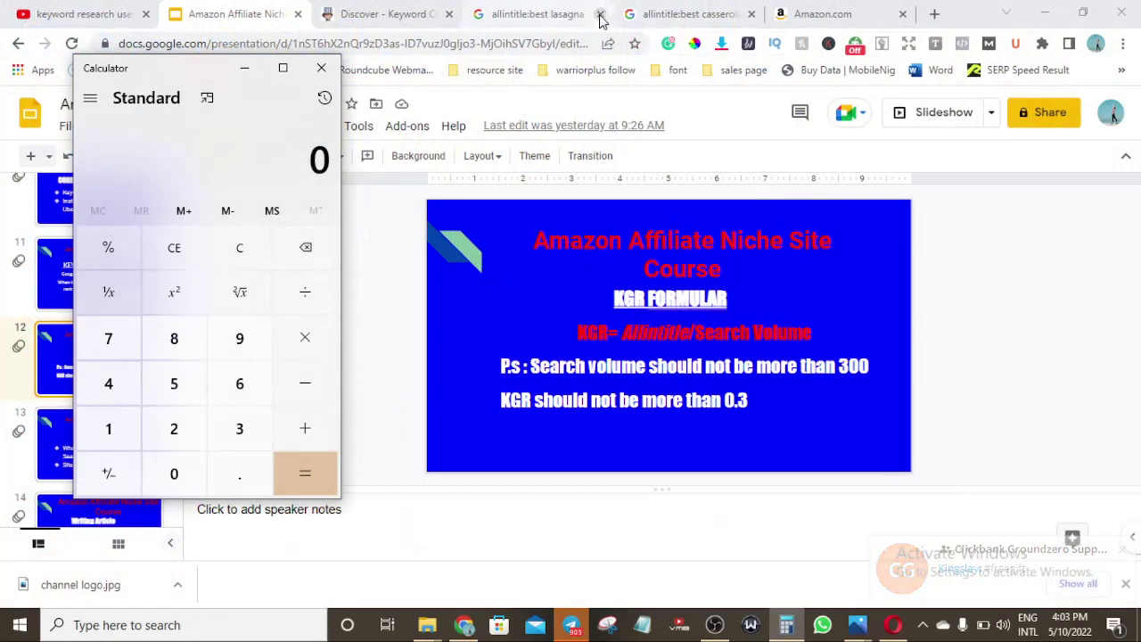
click(570, 14)
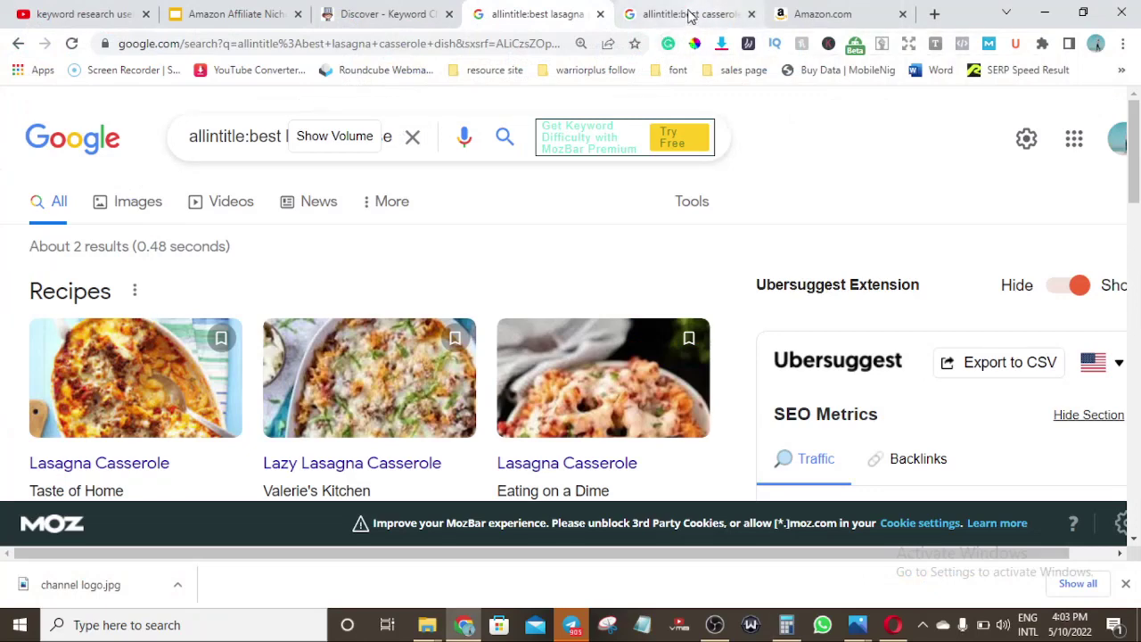
click(392, 14)
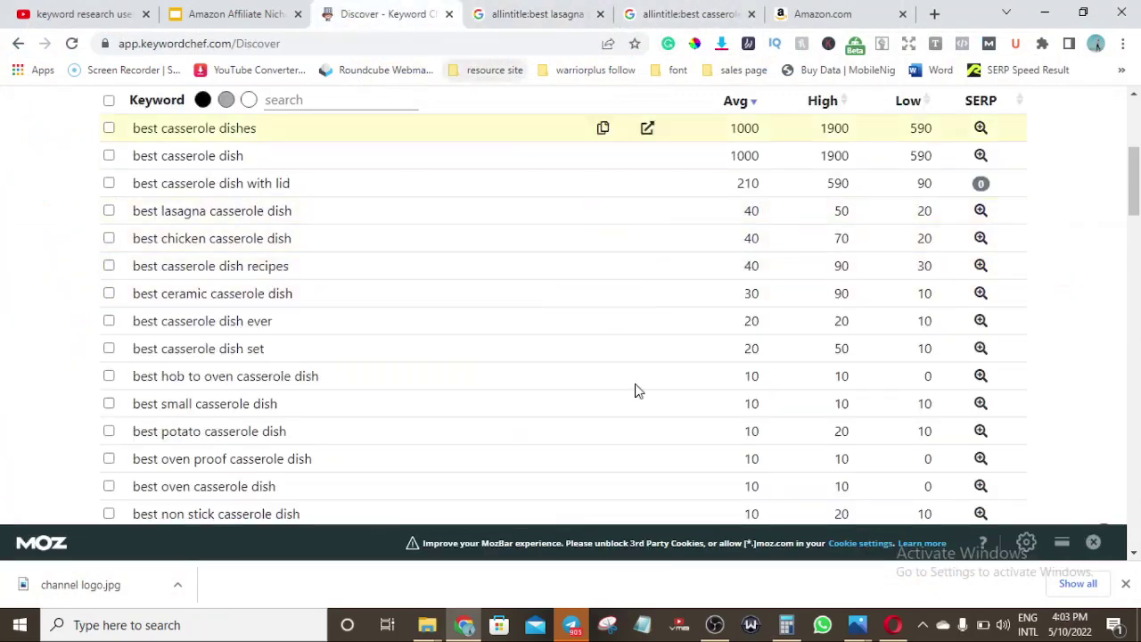
Calculate the lasagna keyword's KGR in Calculator as 2 ÷ 40, rechecking its allintitle results and its average volume in Keyword Chef
mouse_move(786, 624)
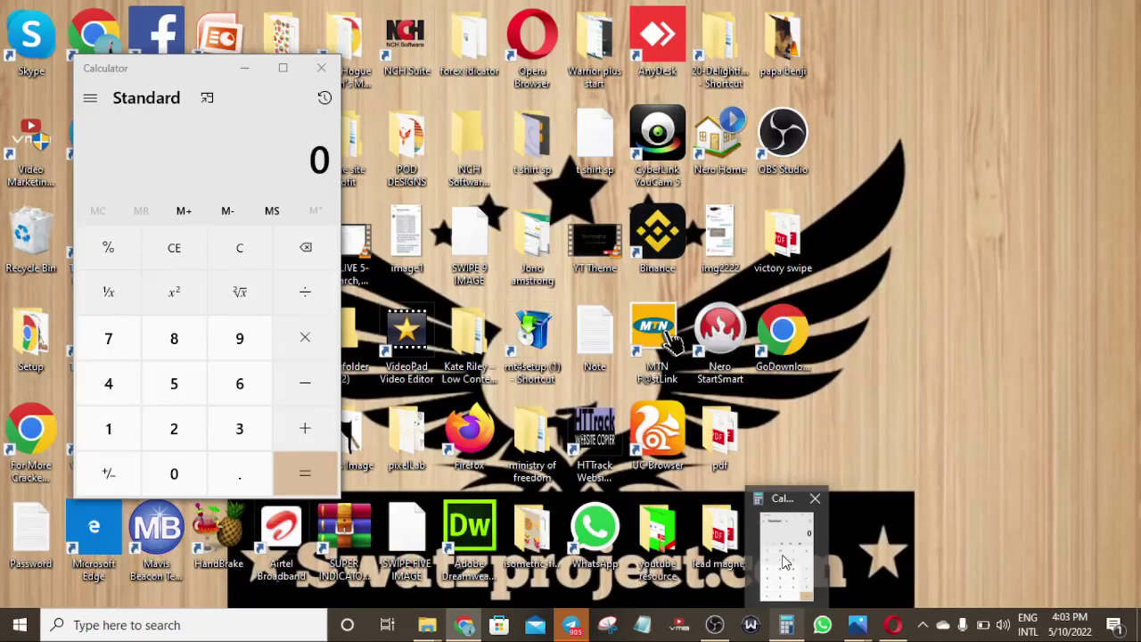
click(784, 562)
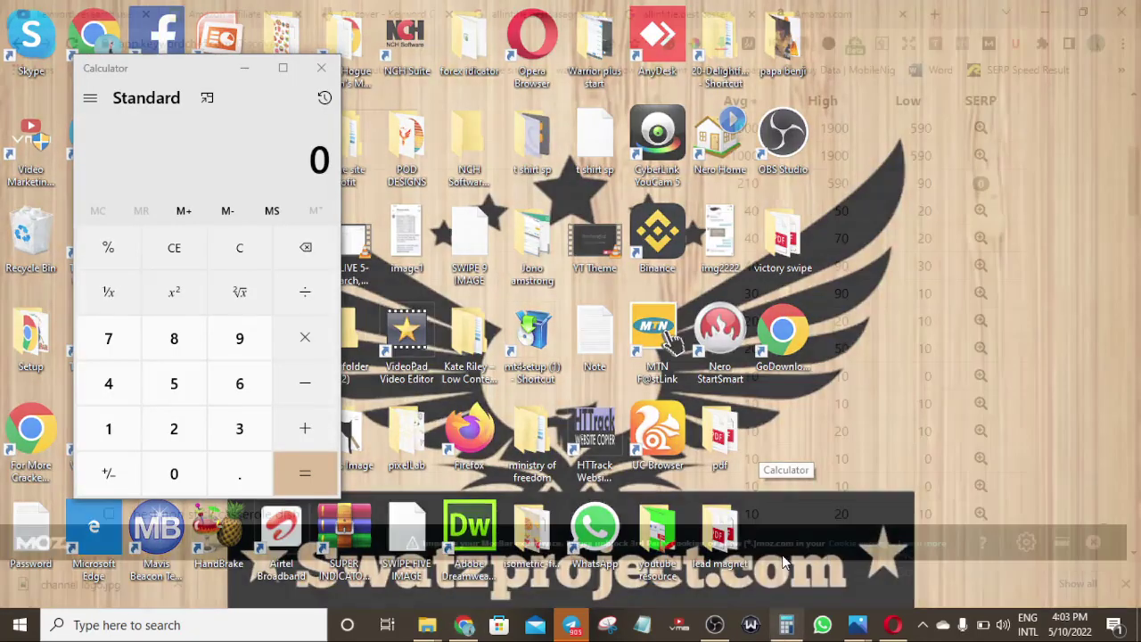
click(183, 420)
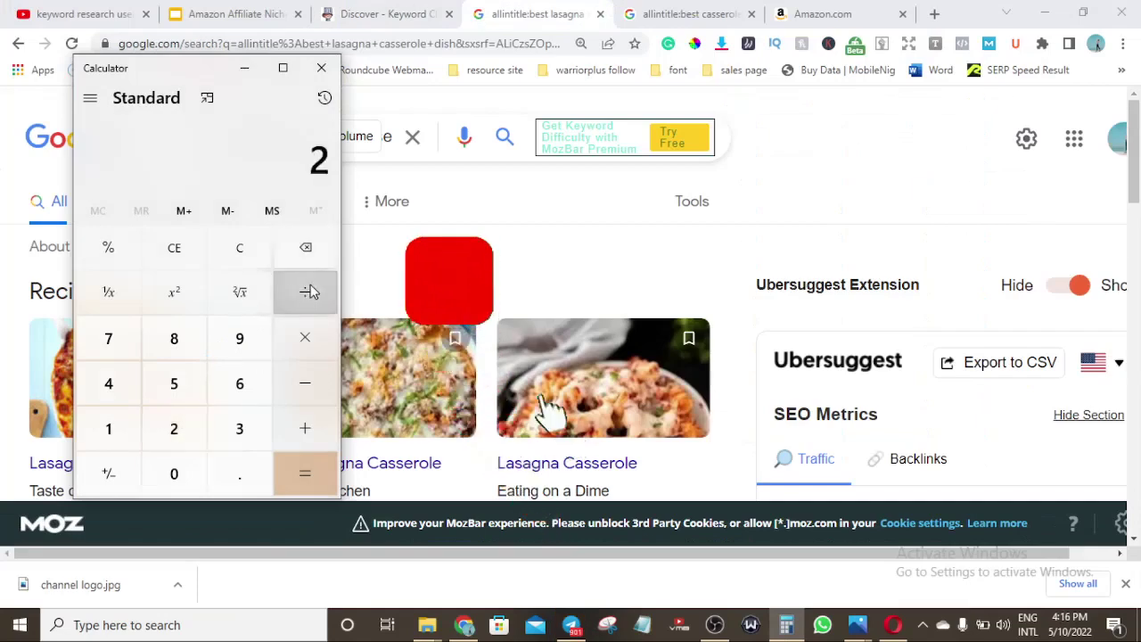
click(309, 291)
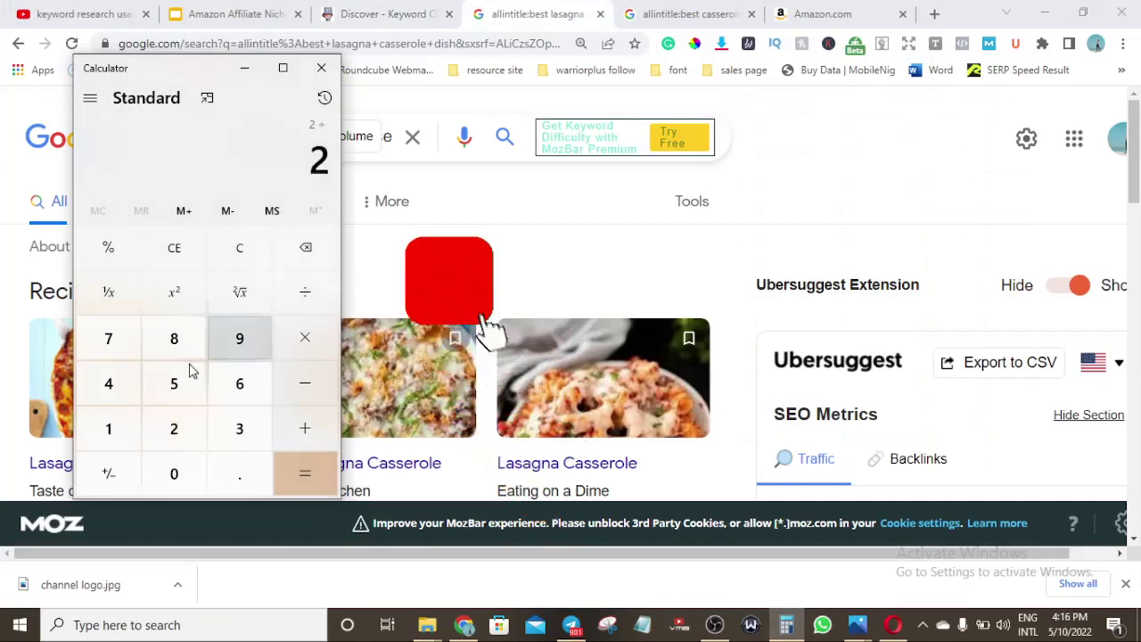
click(110, 384)
click(175, 477)
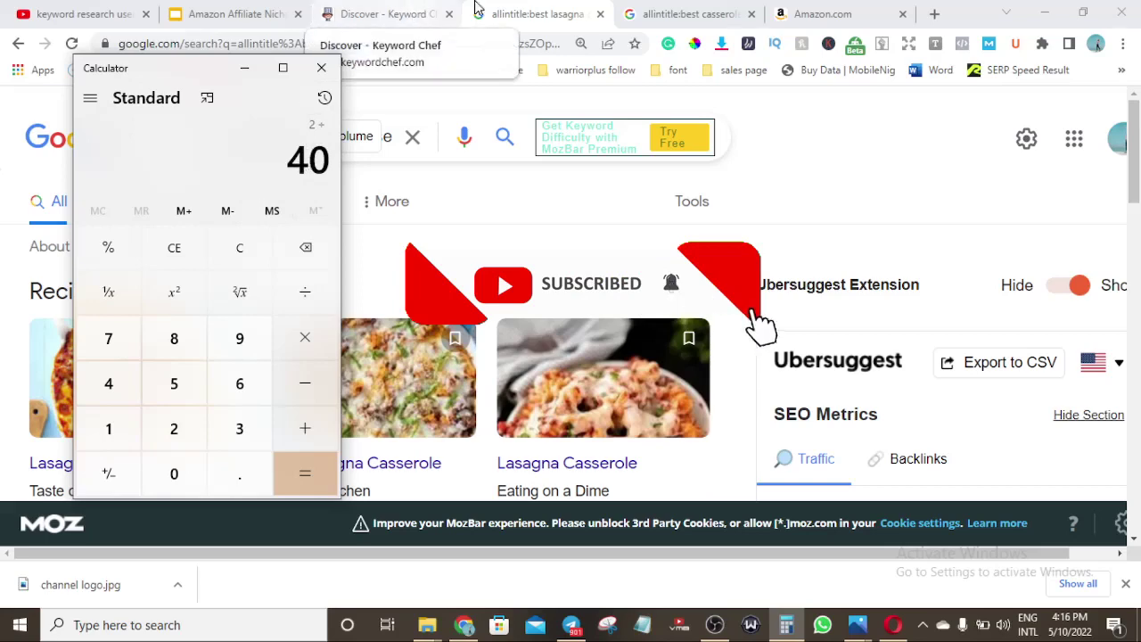
click(573, 20)
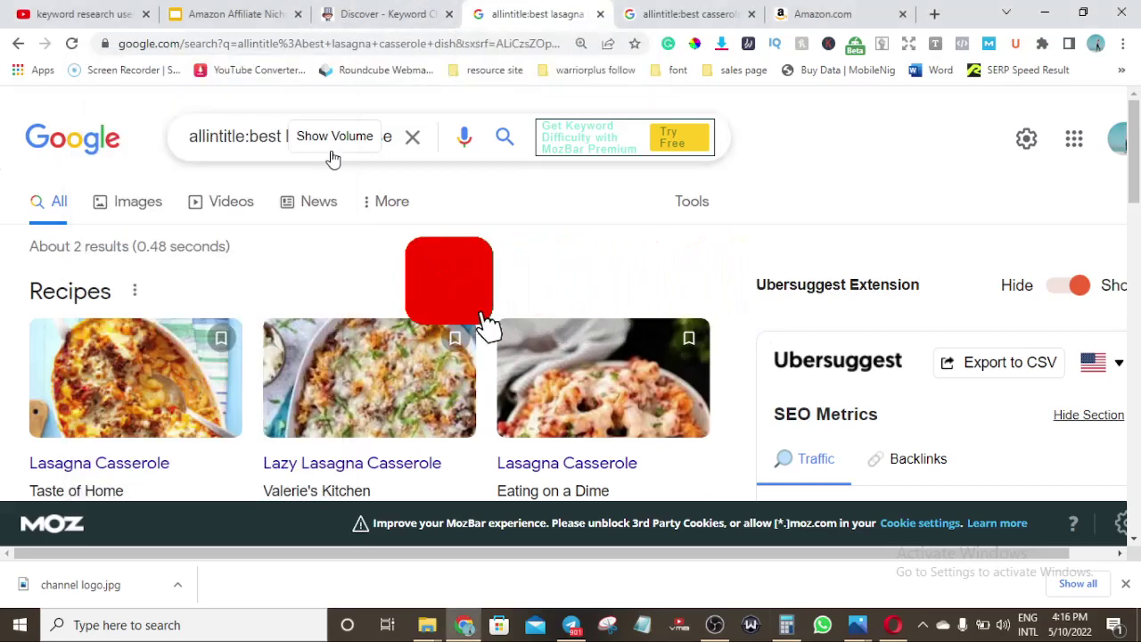
click(361, 12)
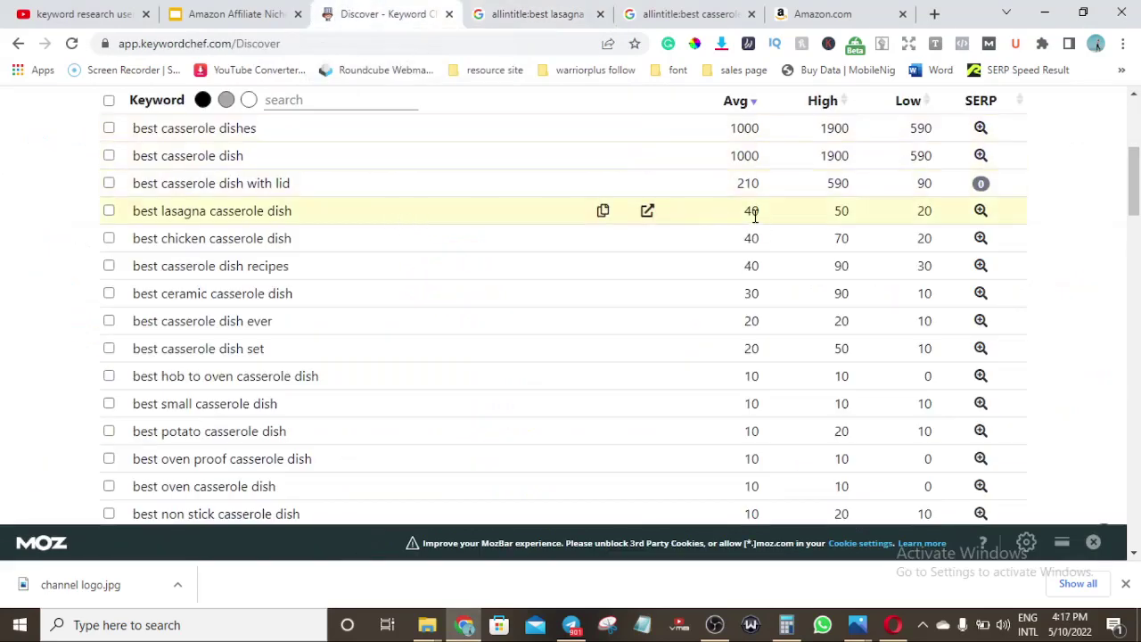
click(784, 626)
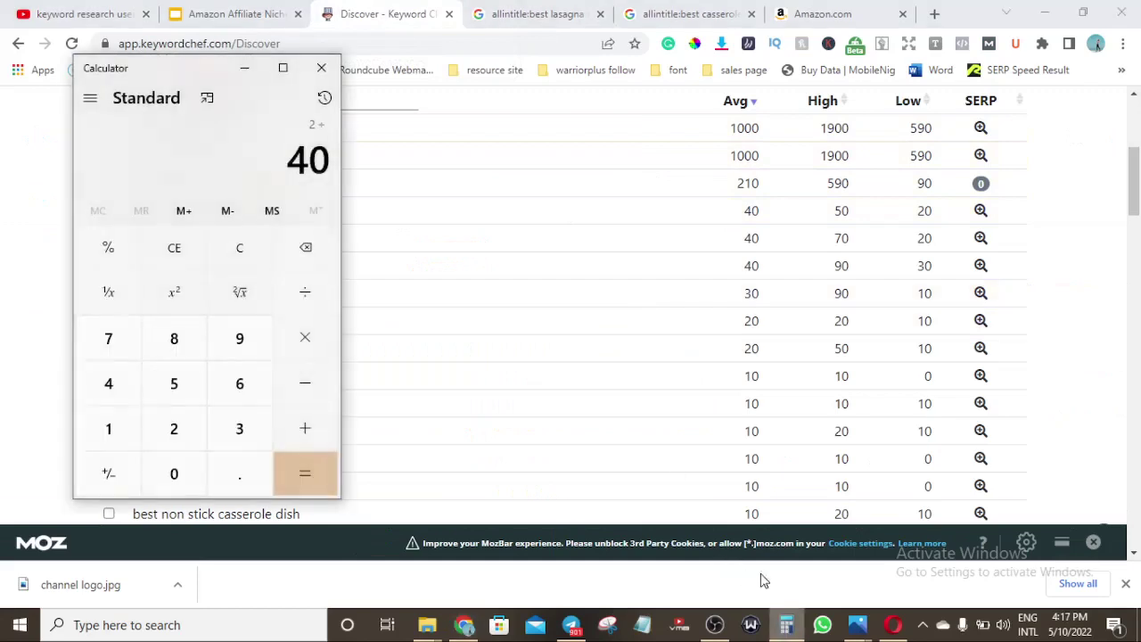
click(324, 471)
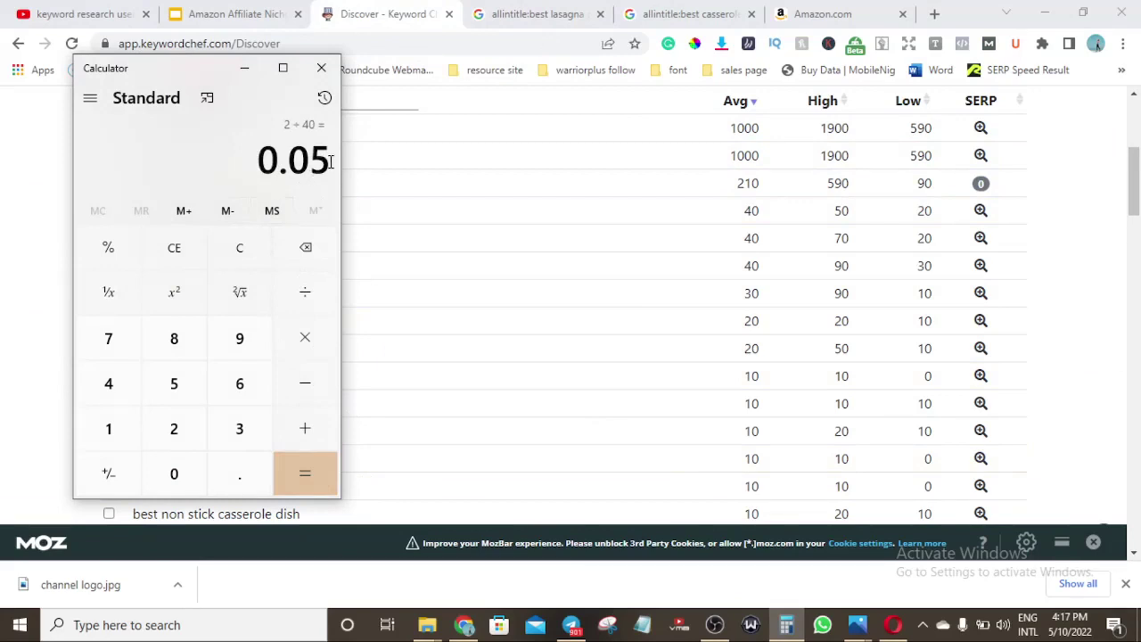
Highlight the calculated KGR and compare it with the maximum given on the KGR formula slide
drag(329, 162, 268, 161)
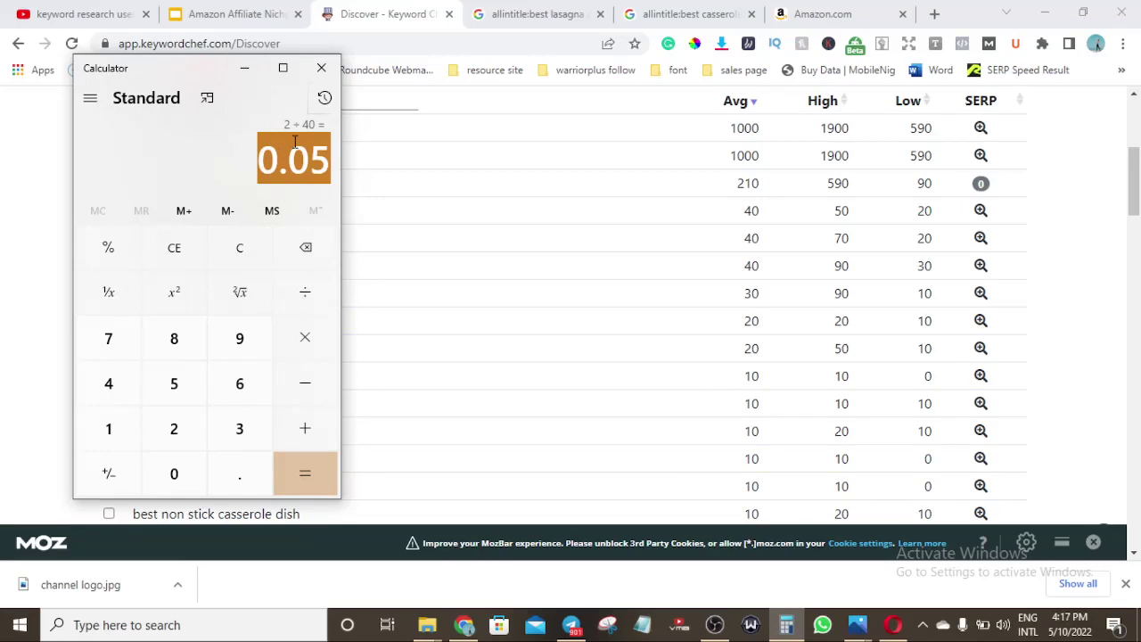
click(227, 16)
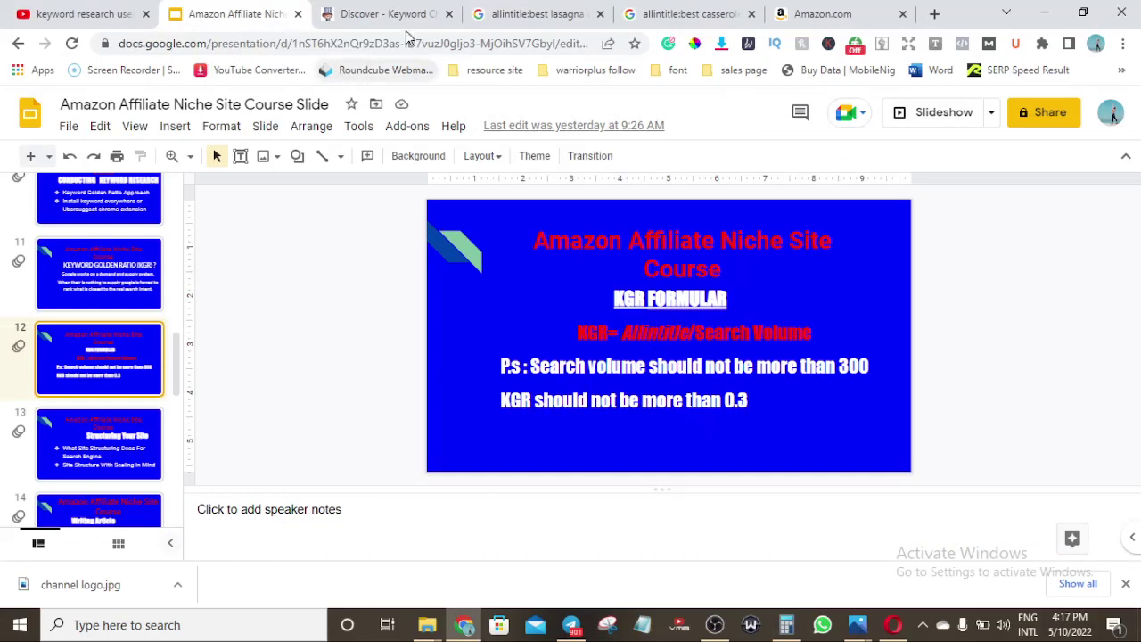
click(787, 624)
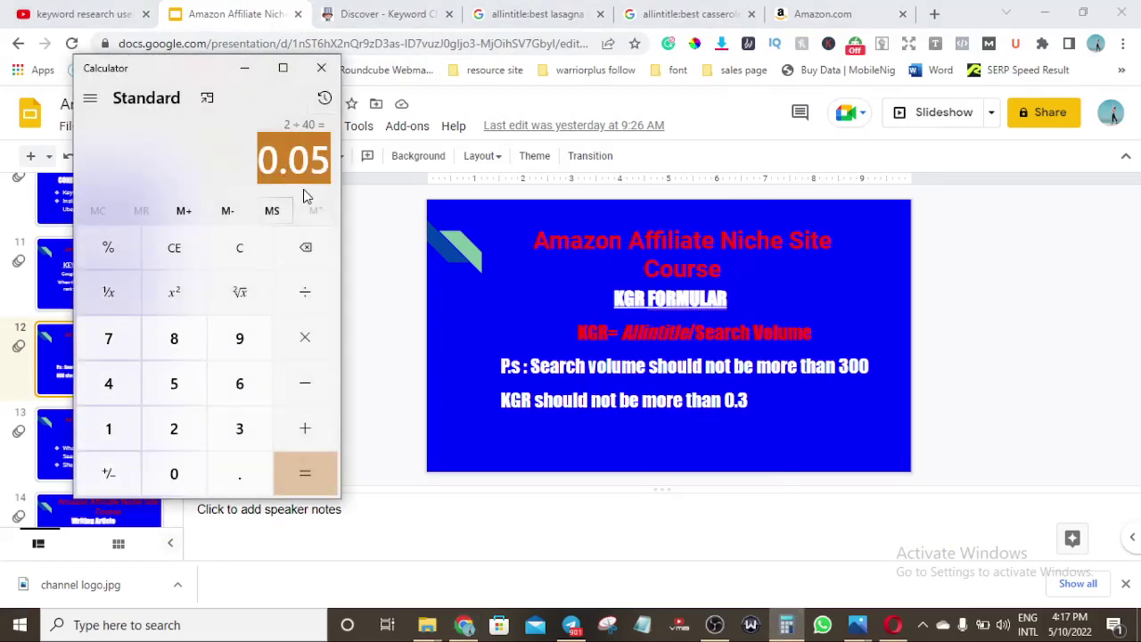
Review the average volume of "best lasagna casserole dish" in Keyword Chef and the pages ranking in its Google allintitle results
click(379, 14)
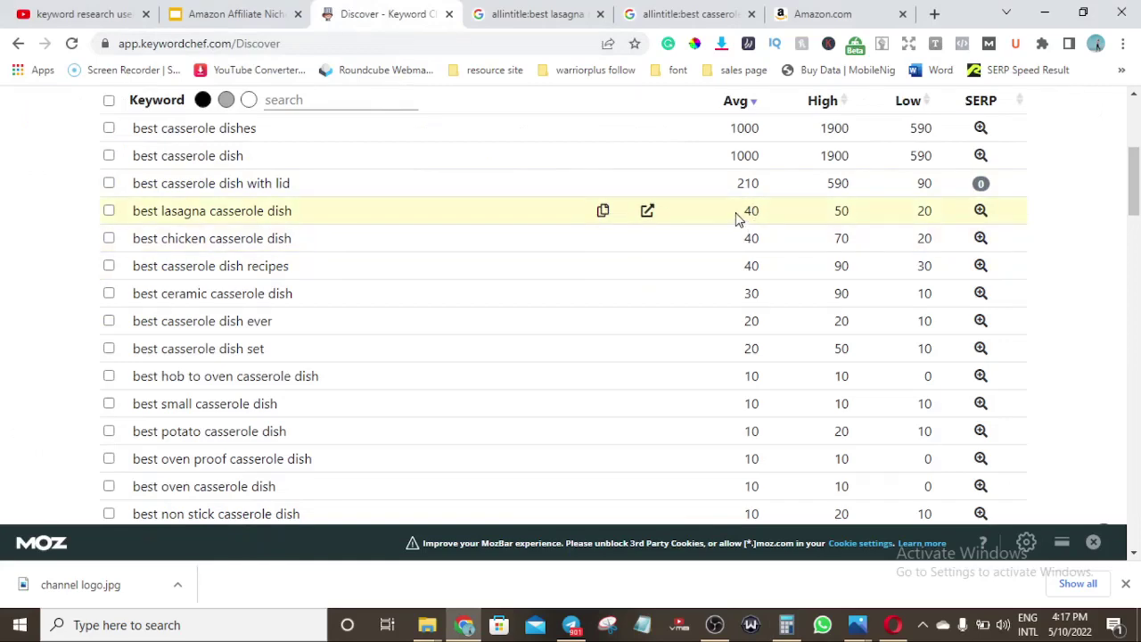
click(561, 14)
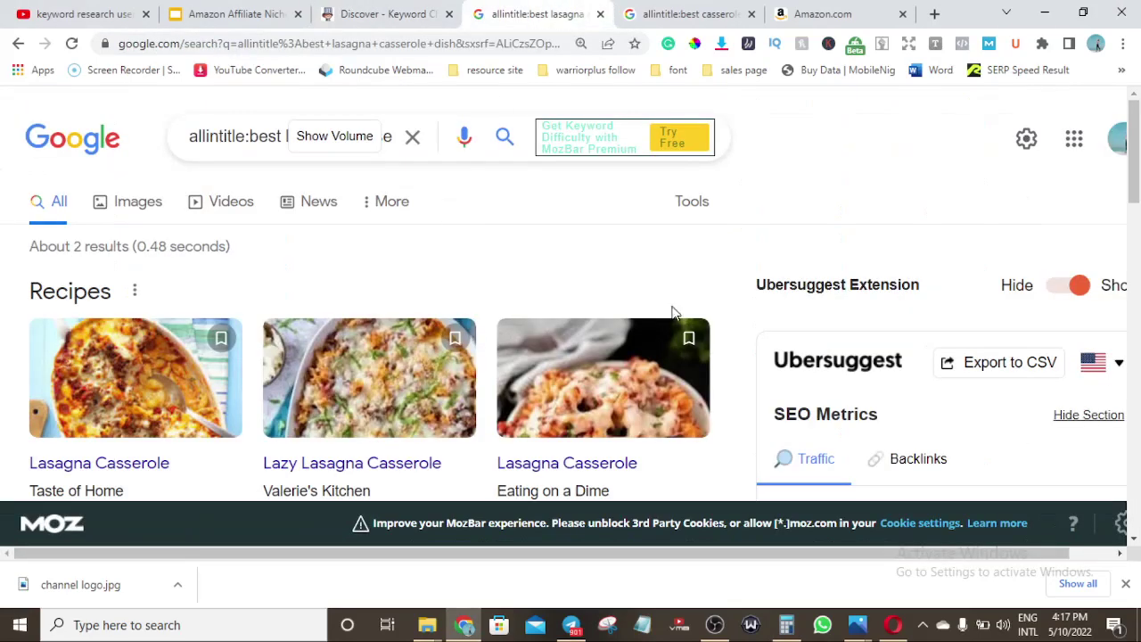
drag(1135, 162, 1137, 281)
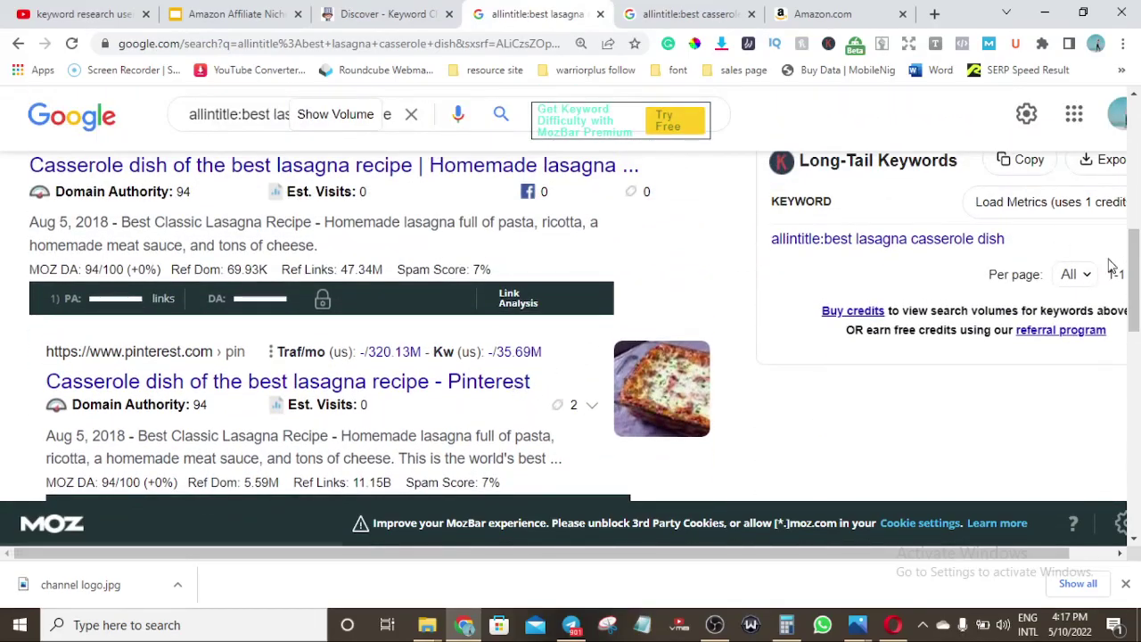
drag(1136, 293, 1128, 221)
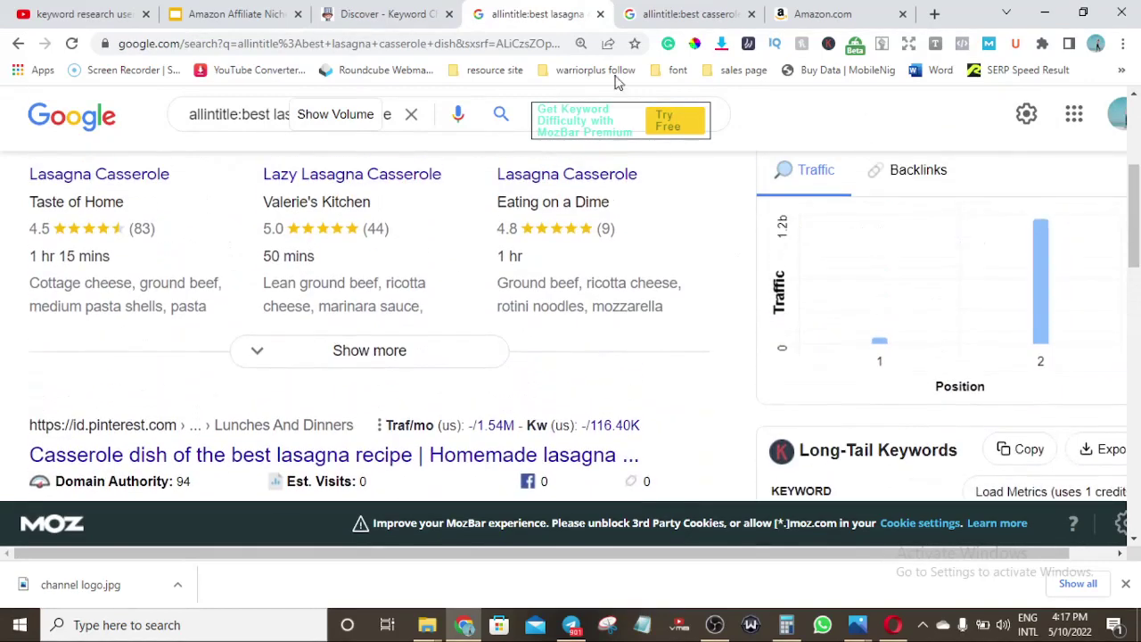
Look through the Keyword Chef list for other casserole dish keywords and their average volumes
click(368, 15)
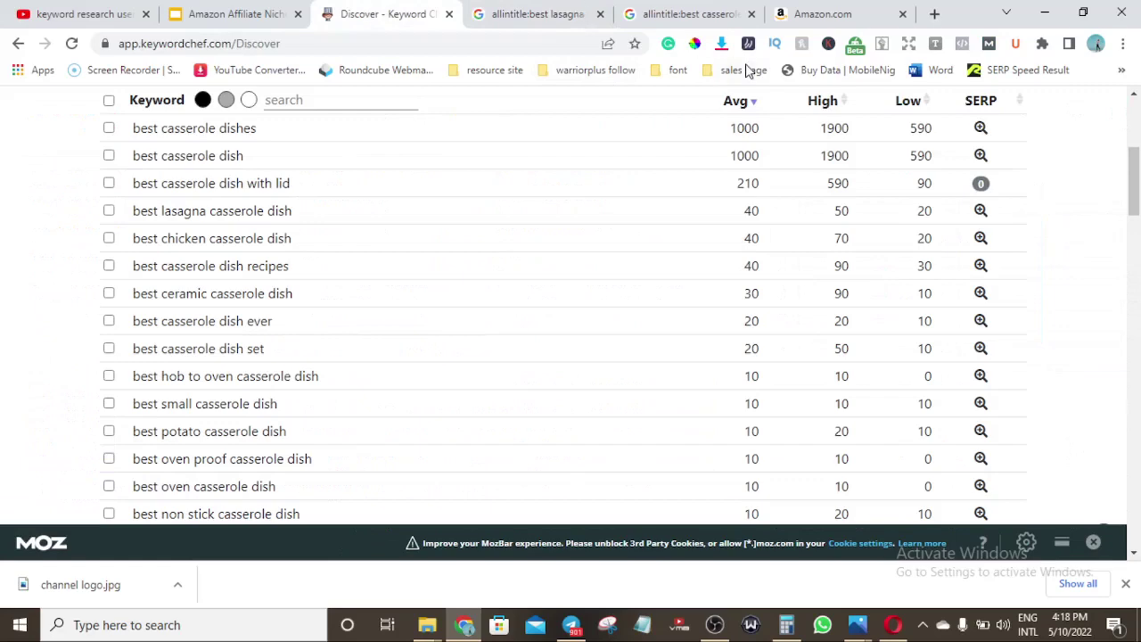
drag(1137, 162, 1136, 223)
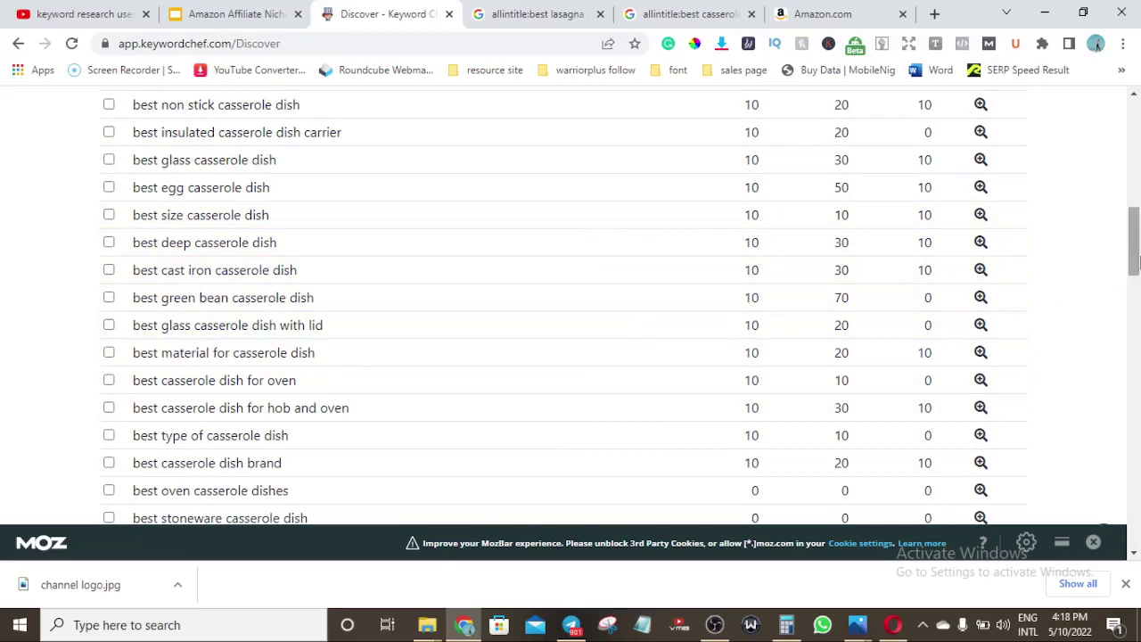
drag(1130, 264, 1133, 225)
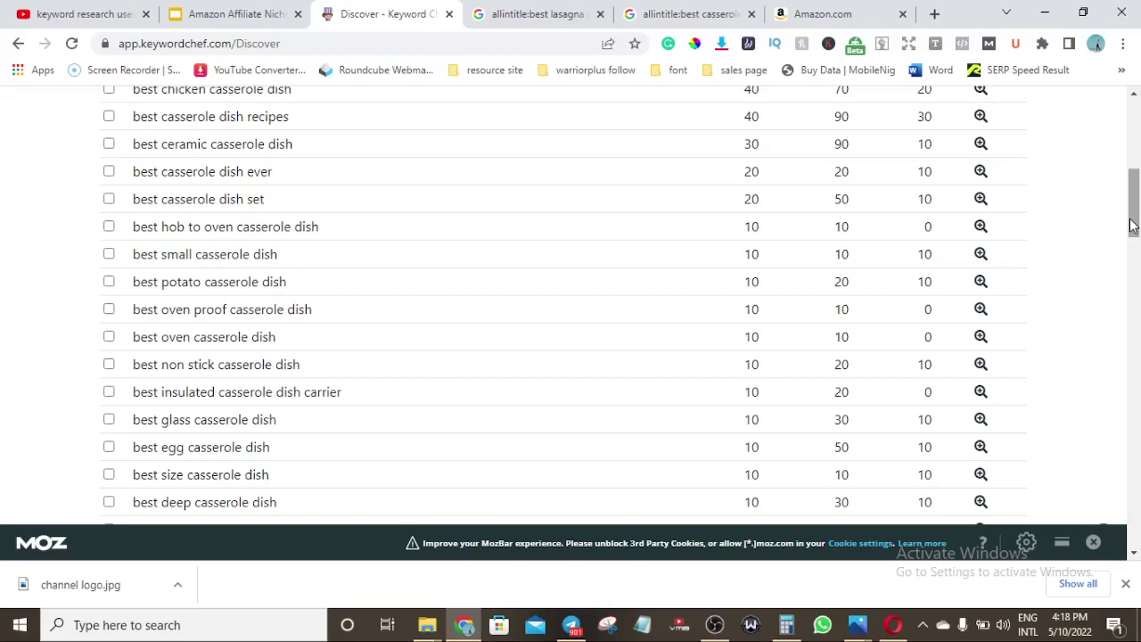
drag(1130, 226, 1134, 202)
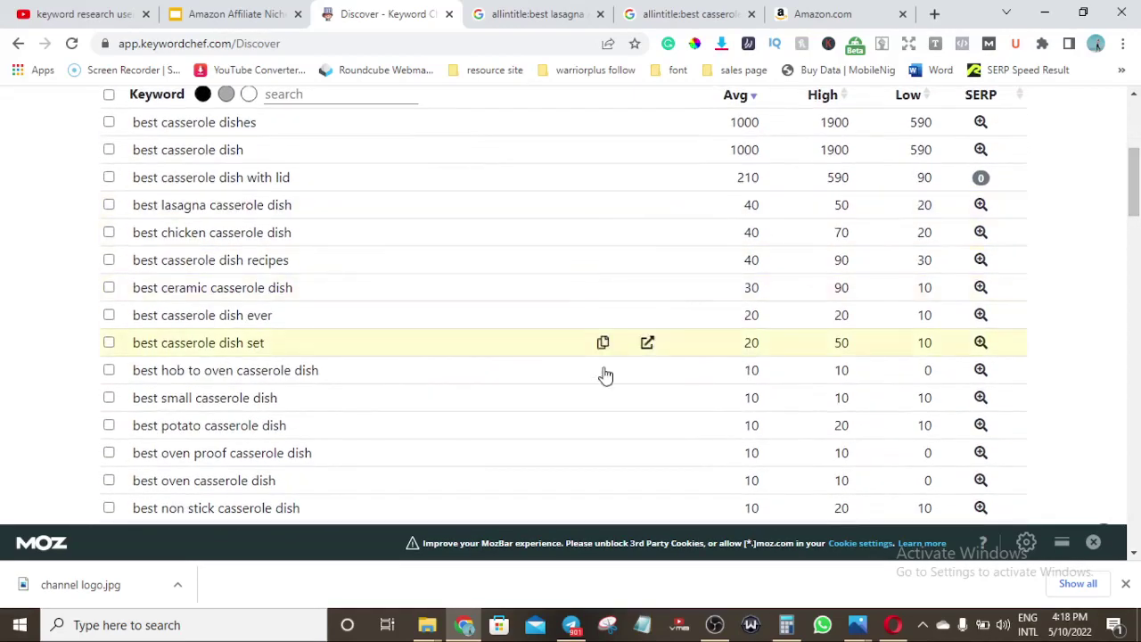